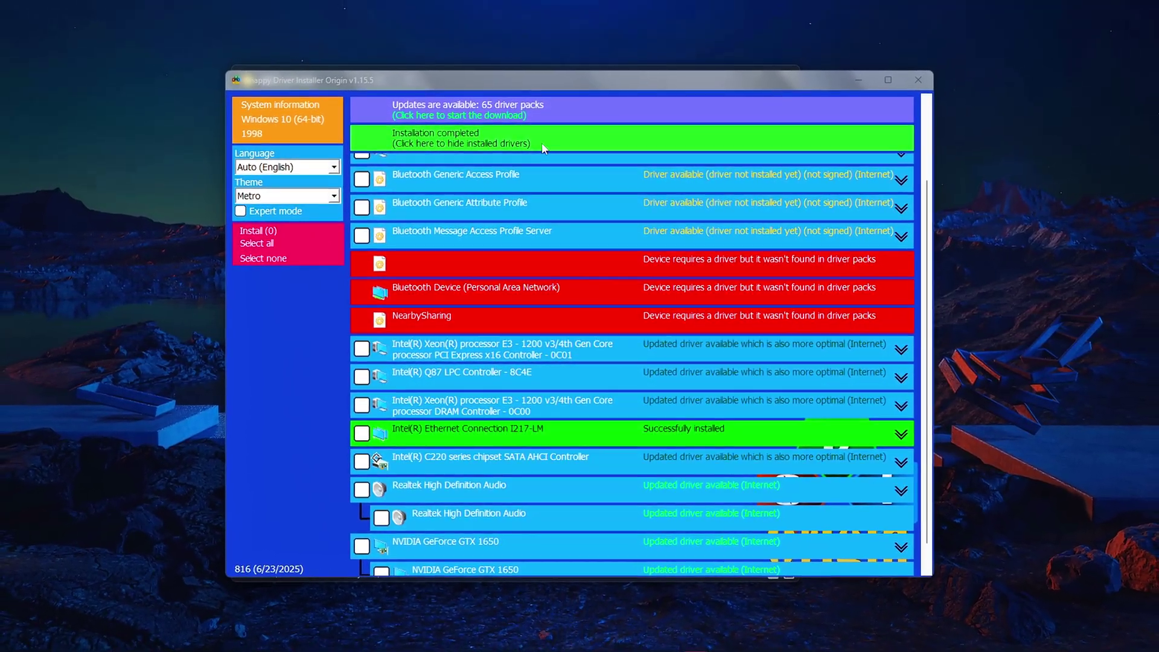
- Hide the installed drivers from the driver list
{"action": "left_click", "coordinate": [469, 141]}
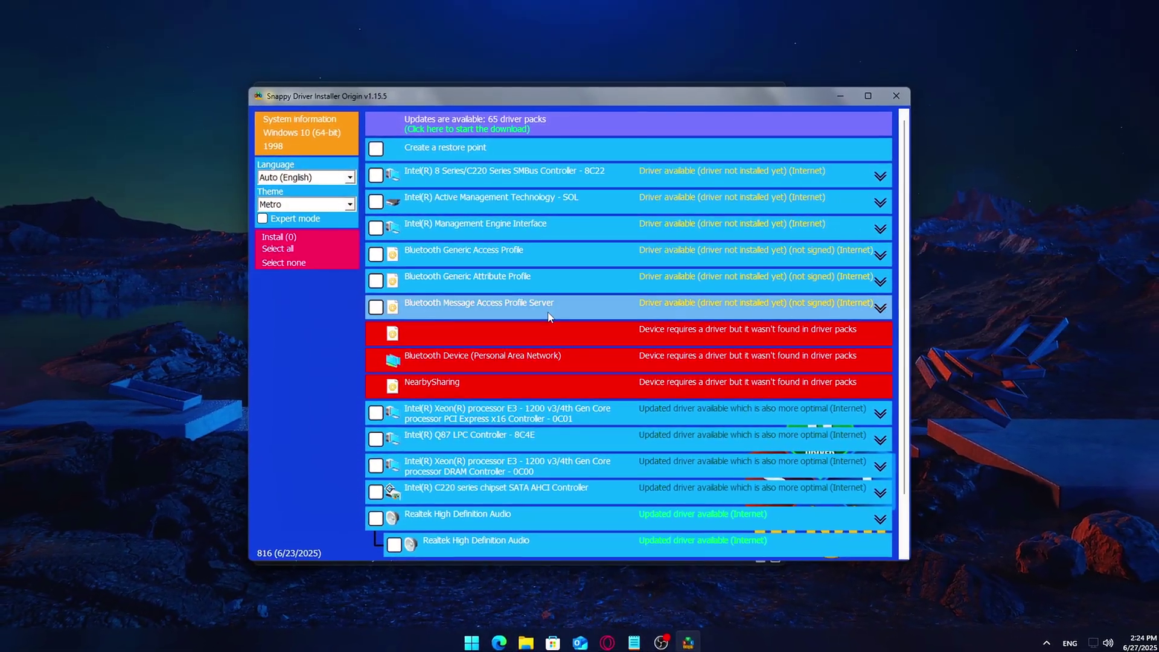
- Open Task Manager and view the performance details of the Ethernet connection
{"action": "key", "text": "ctrl+shift+Escape"}
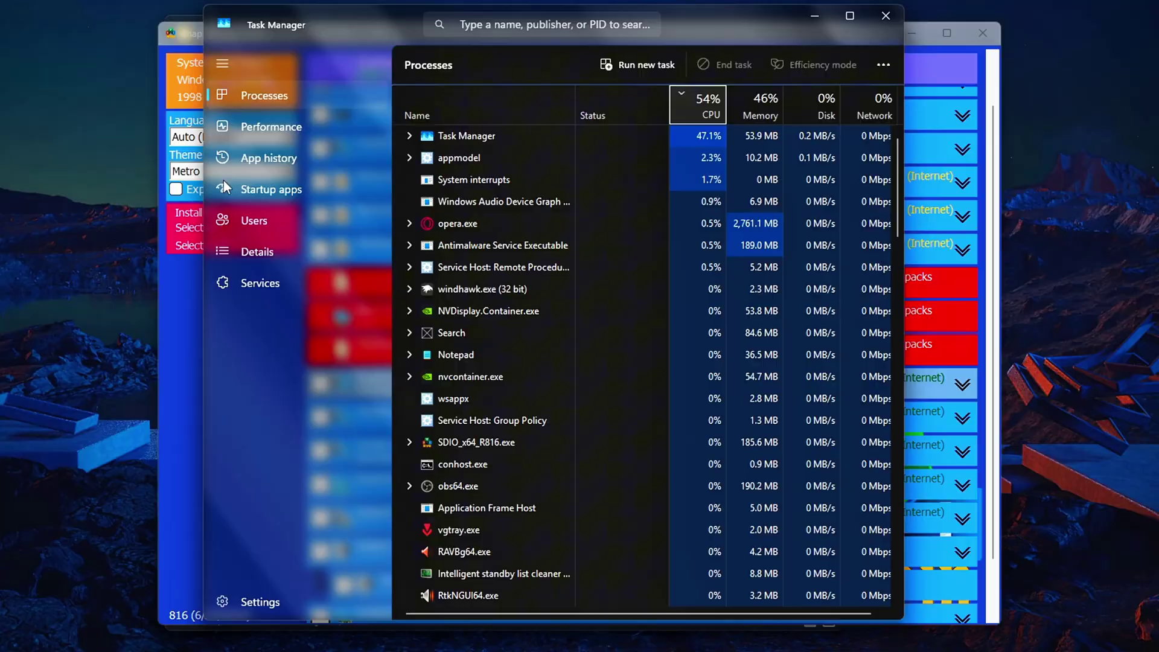
{"action": "left_click", "coordinate": [314, 128]}
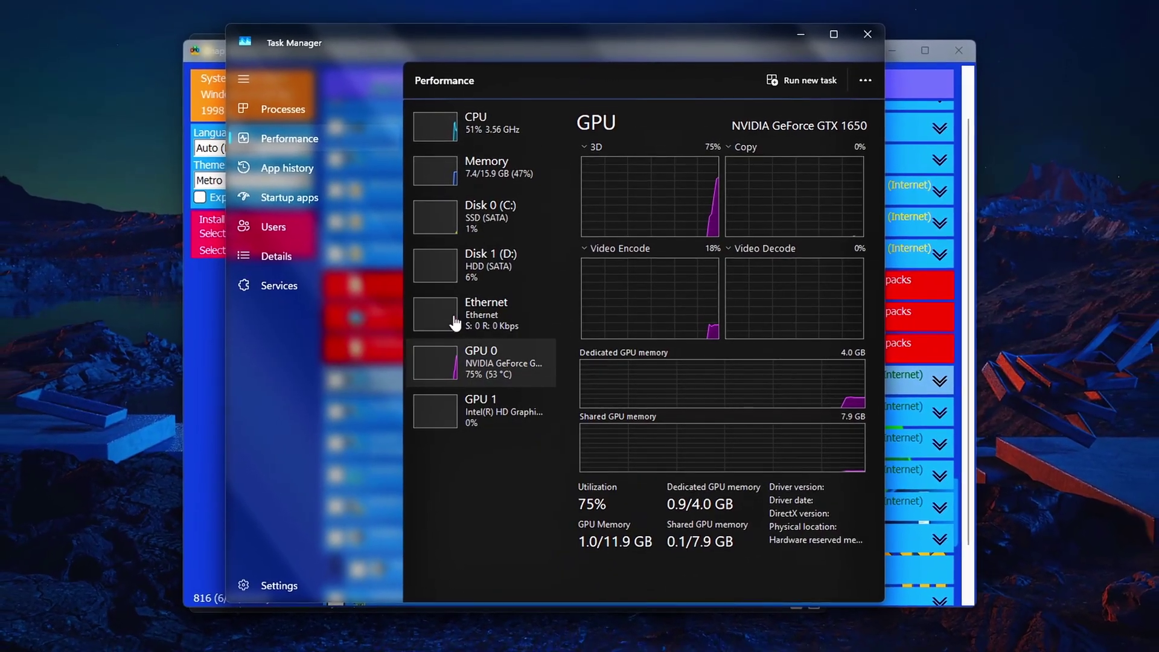
{"action": "left_click", "coordinate": [455, 323]}
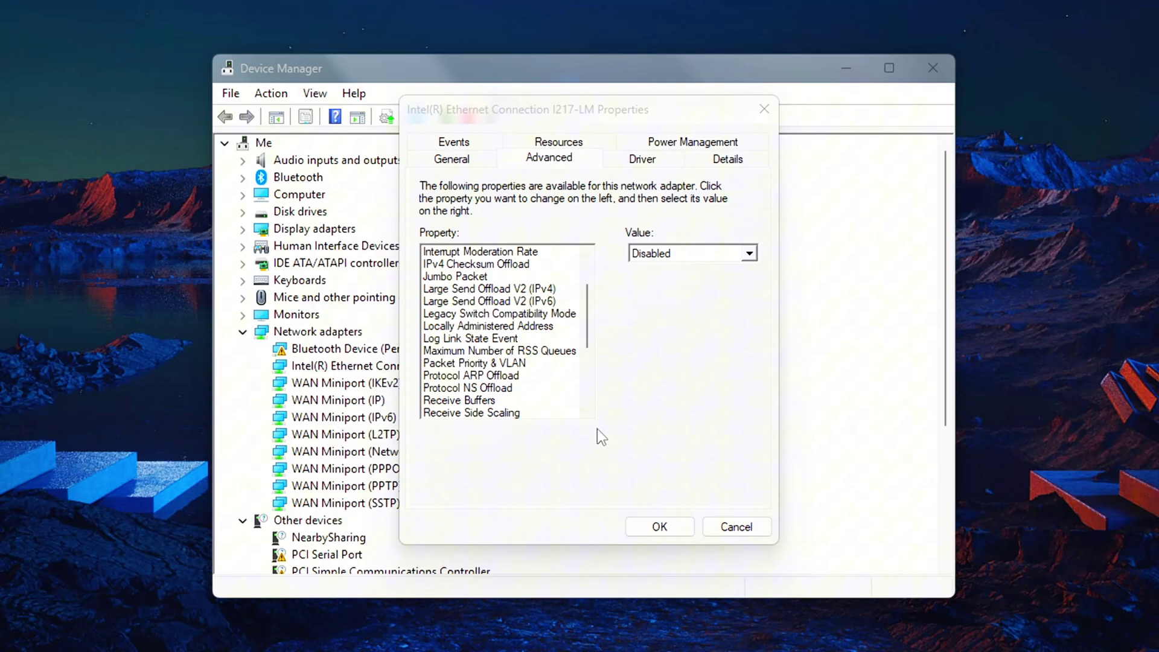
- In the Intel(R) Ethernet Connection I217-LM advanced properties, set Packet Priority & VLAN to Packet Priority & VLAN Enabled
{"action": "left_click", "coordinate": [501, 363]}
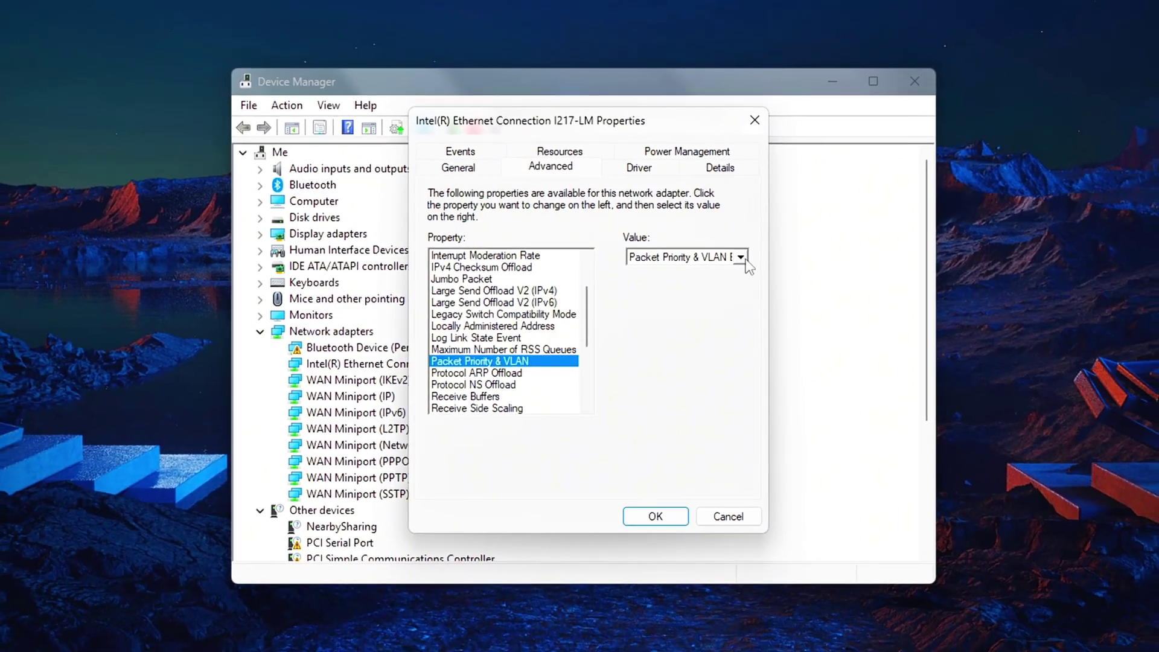
{"action": "left_click", "coordinate": [740, 257]}
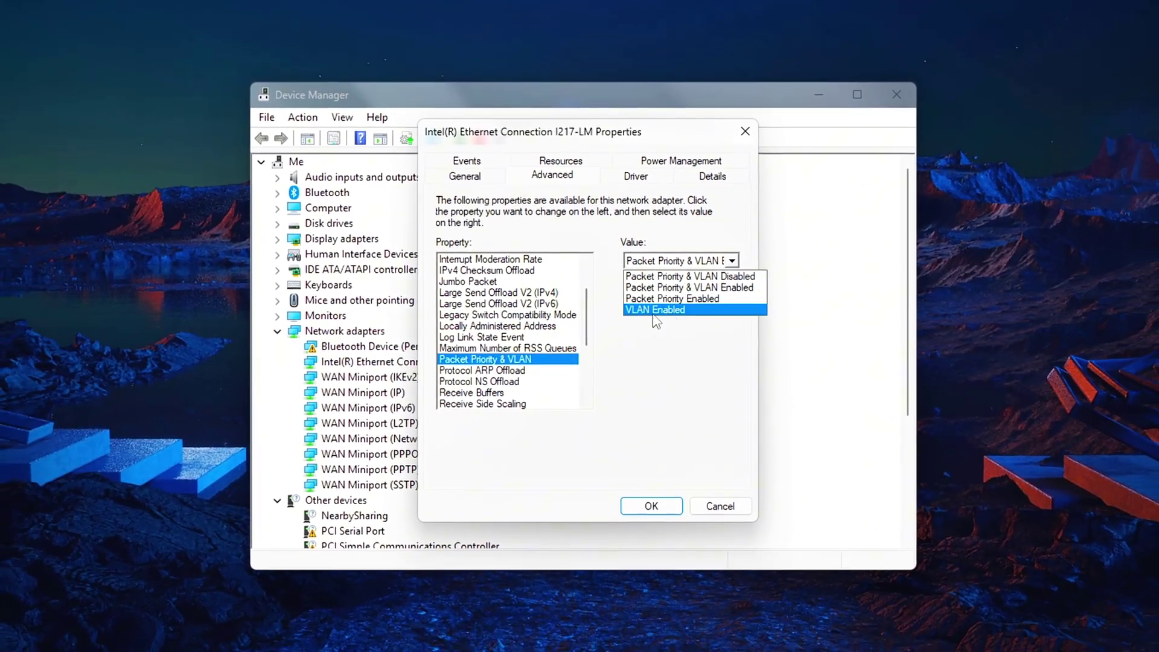
{"action": "left_click", "coordinate": [699, 292]}
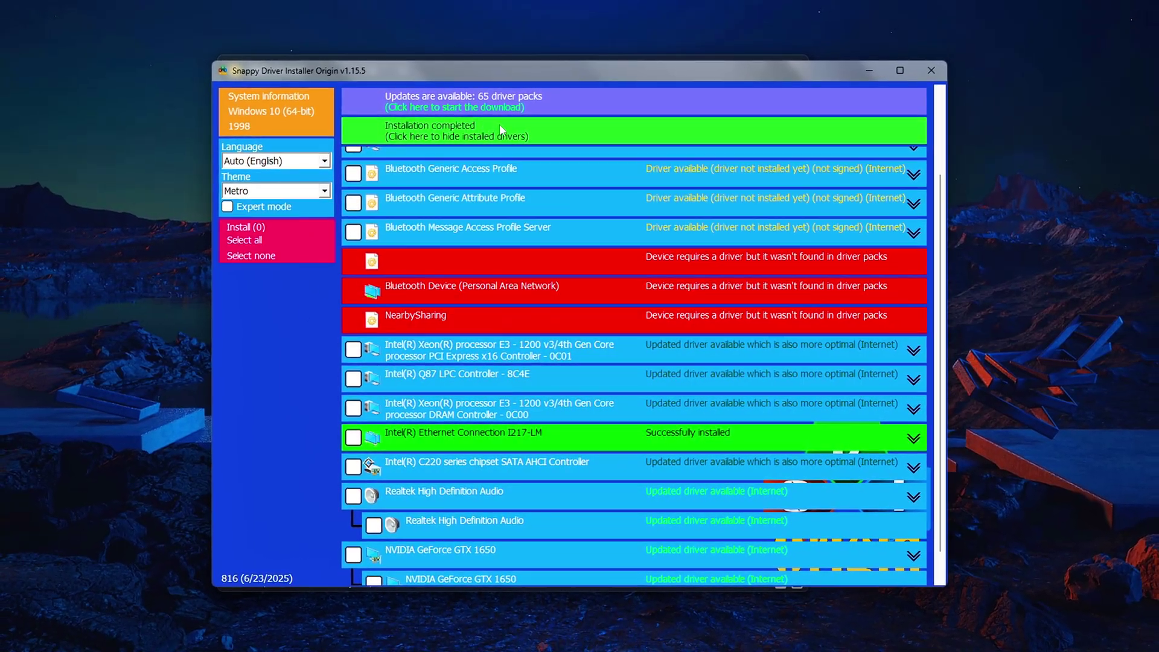
- Hide the installed drivers from the list, and close Snappy Driver Installer Origin and the window behind it
{"action": "left_click", "coordinate": [499, 129]}
{"action": "scroll", "coordinate": [465, 199], "scroll_direction": "up", "scroll_amount": 3}
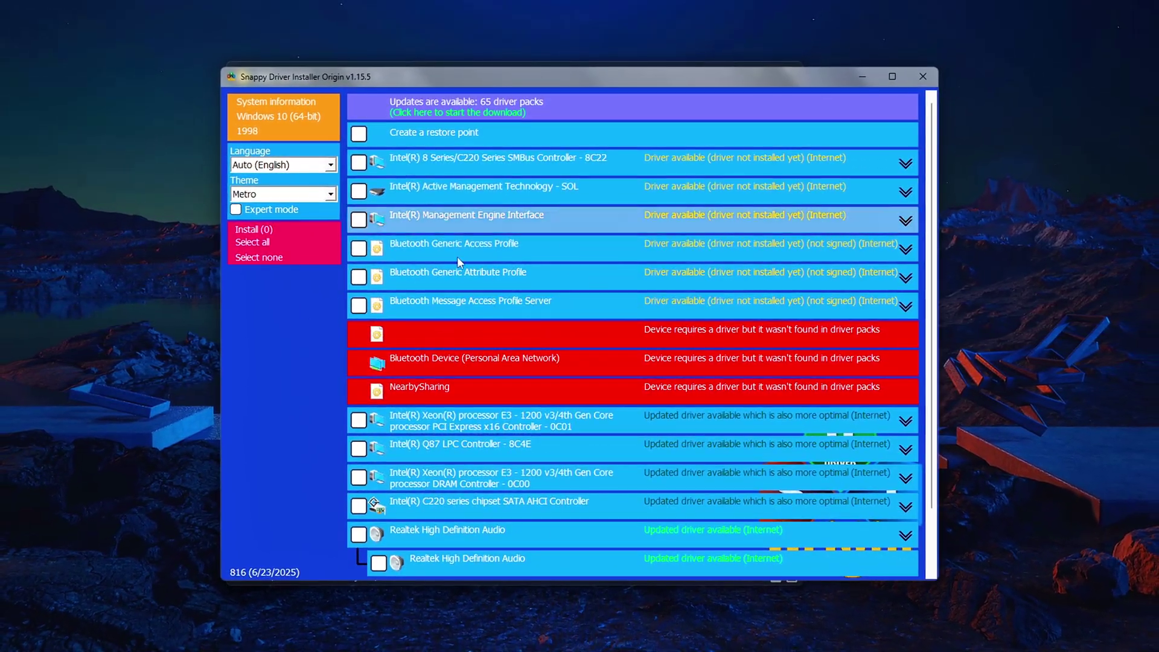
{"action": "left_click", "coordinate": [918, 80]}
{"action": "left_click", "coordinate": [779, 81]}
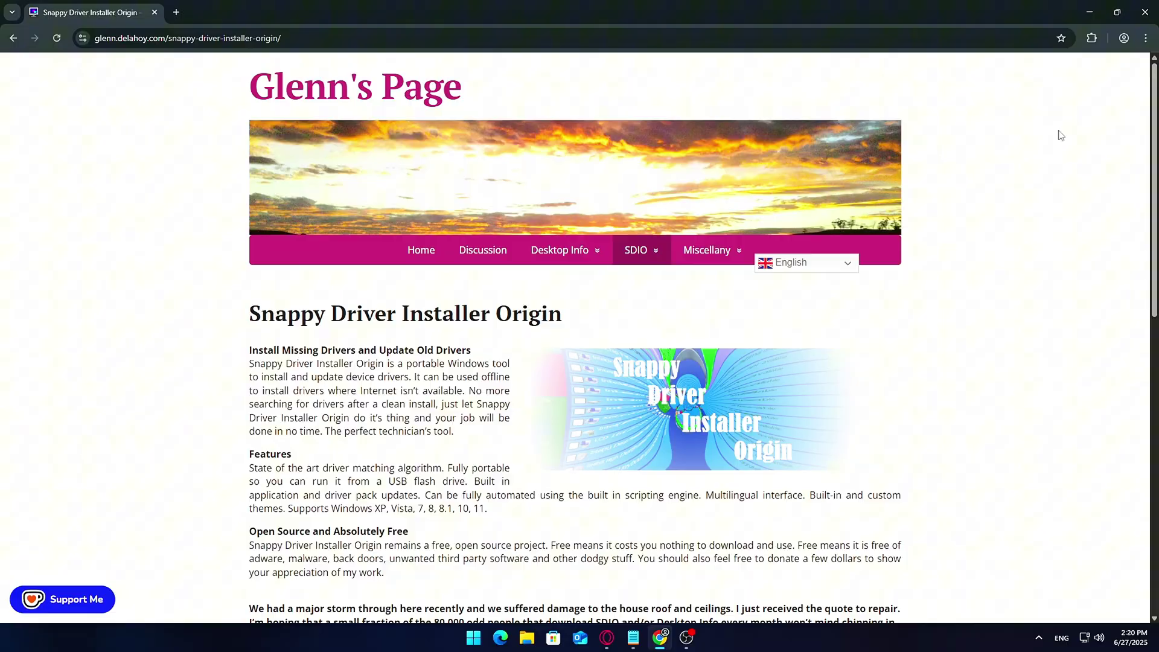
- Find the download section for Snappy Driver Installer Origin Version 1.15.5 on the web page
{"action": "scroll", "coordinate": [1108, 109], "scroll_direction": "down", "scroll_amount": 2}
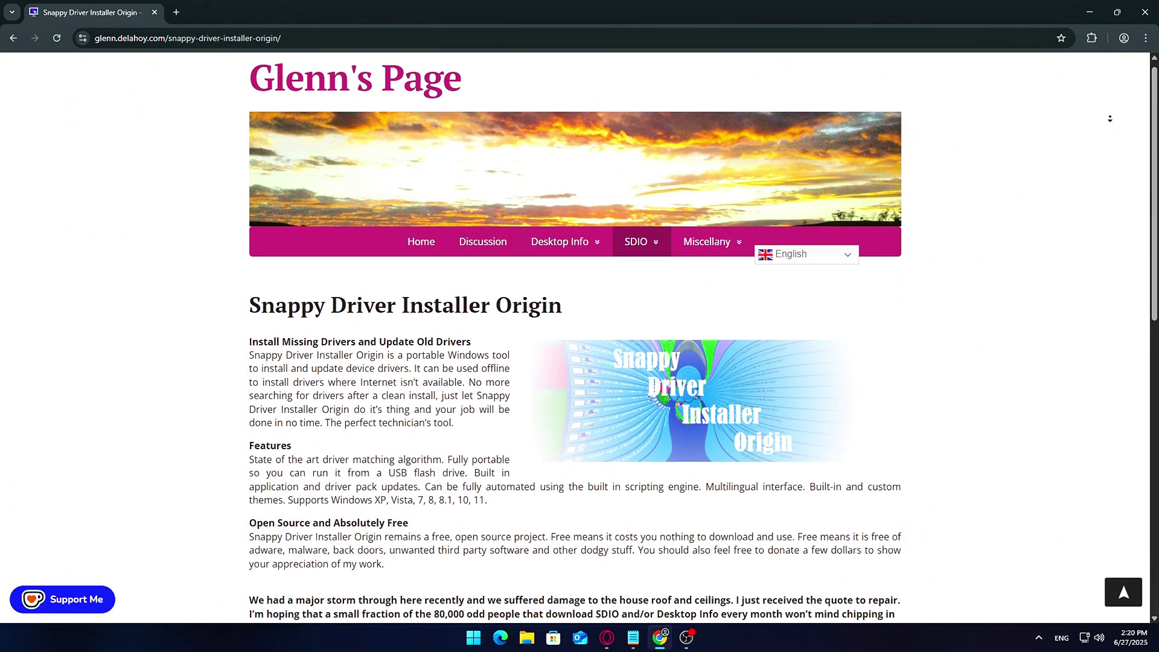
{"action": "scroll", "coordinate": [1110, 124], "scroll_direction": "down", "scroll_amount": 2}
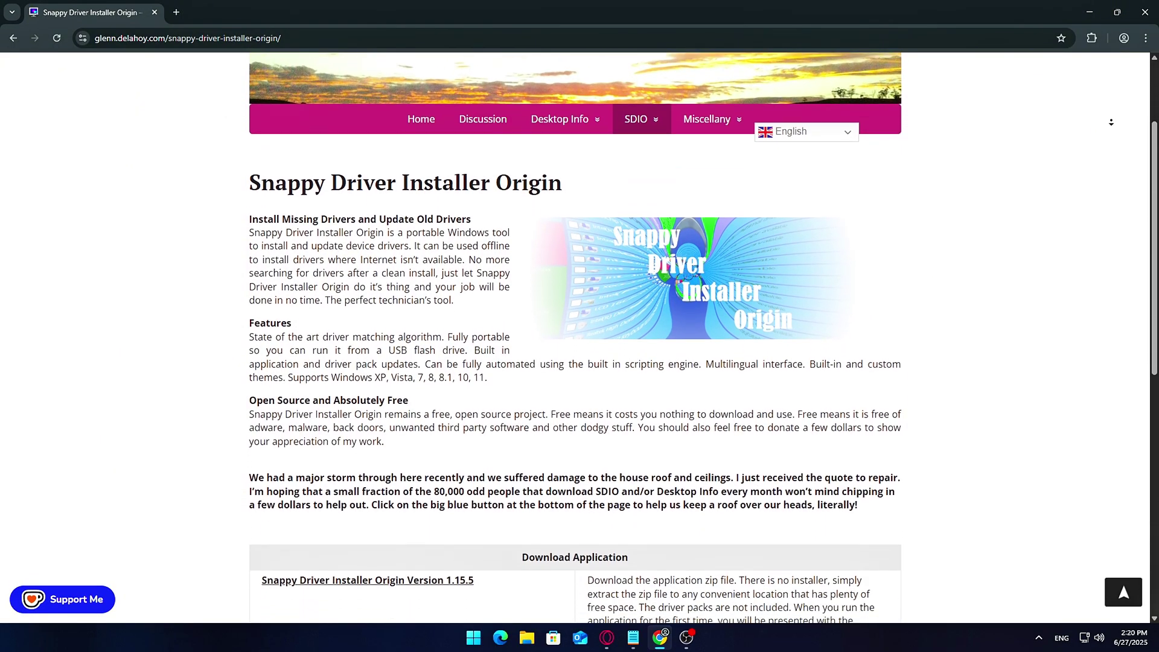
{"action": "scroll", "coordinate": [1111, 122], "scroll_direction": "down", "scroll_amount": 2}
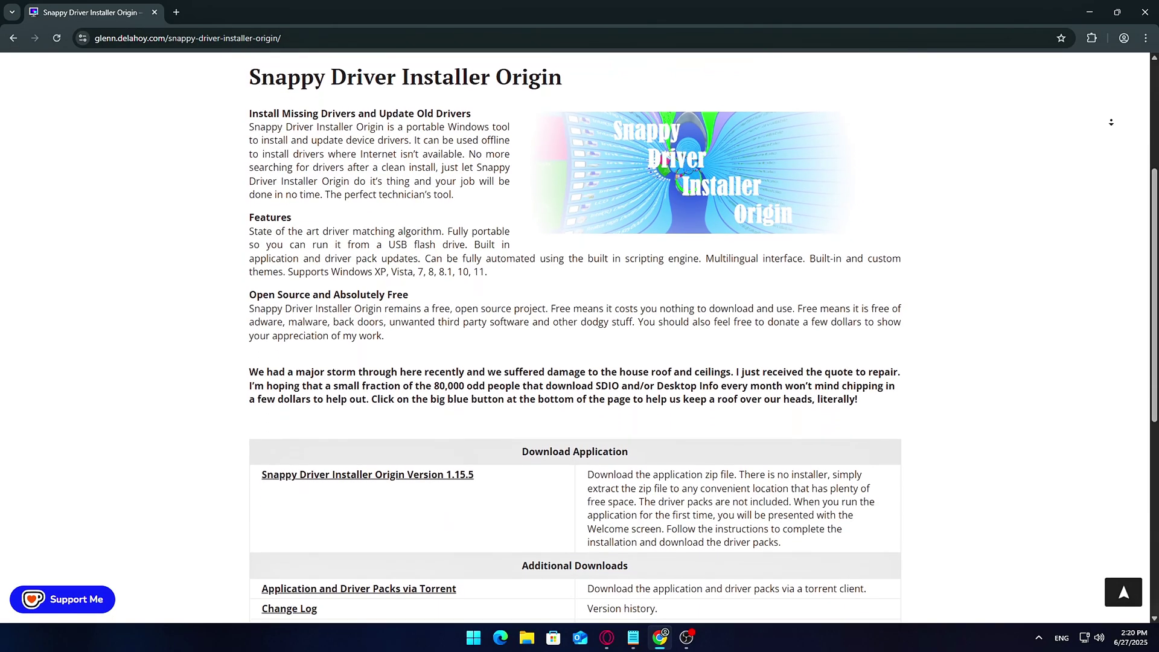
{"action": "scroll", "coordinate": [1111, 123], "scroll_direction": "down", "scroll_amount": 2}
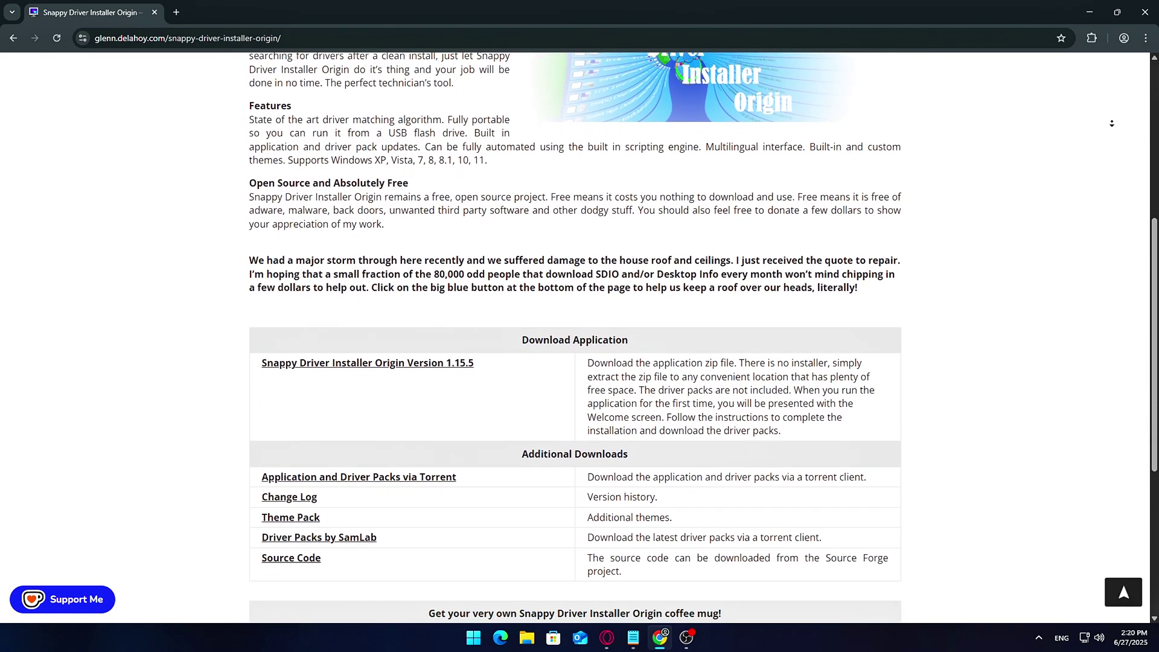
{"action": "scroll", "coordinate": [1112, 123], "scroll_direction": "down", "scroll_amount": 1}
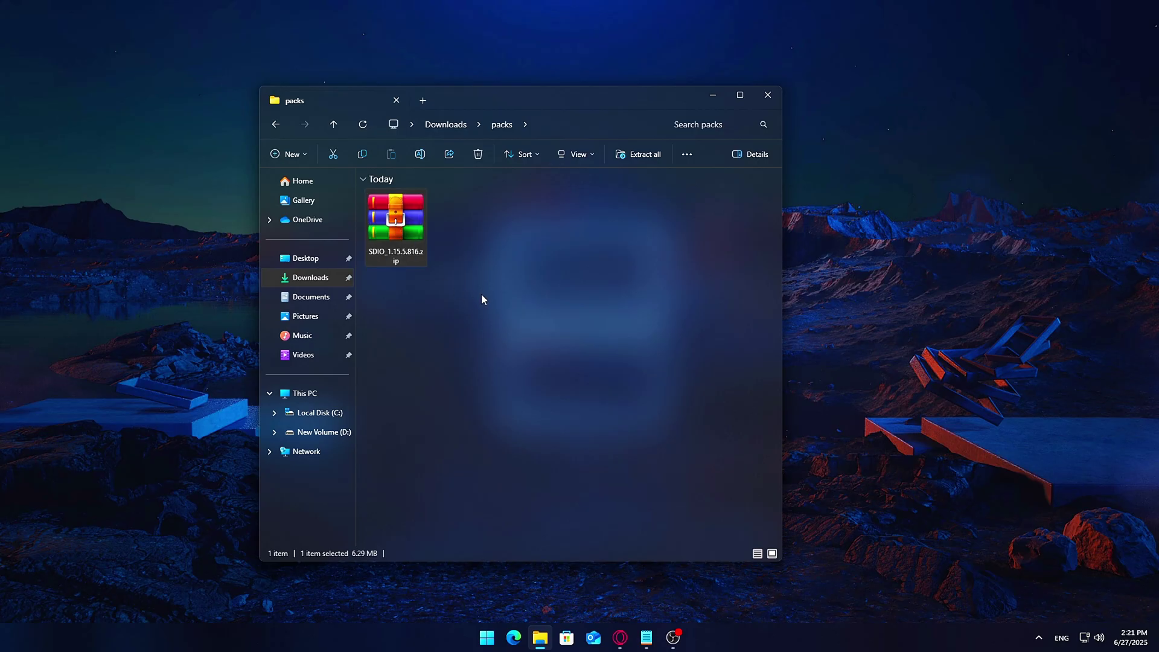
- Extract SDIO_1.15.5.816.zip with WinRAR into a folder named SDIO_1.15.5.816
{"action": "key", "text": "shift+F10"}
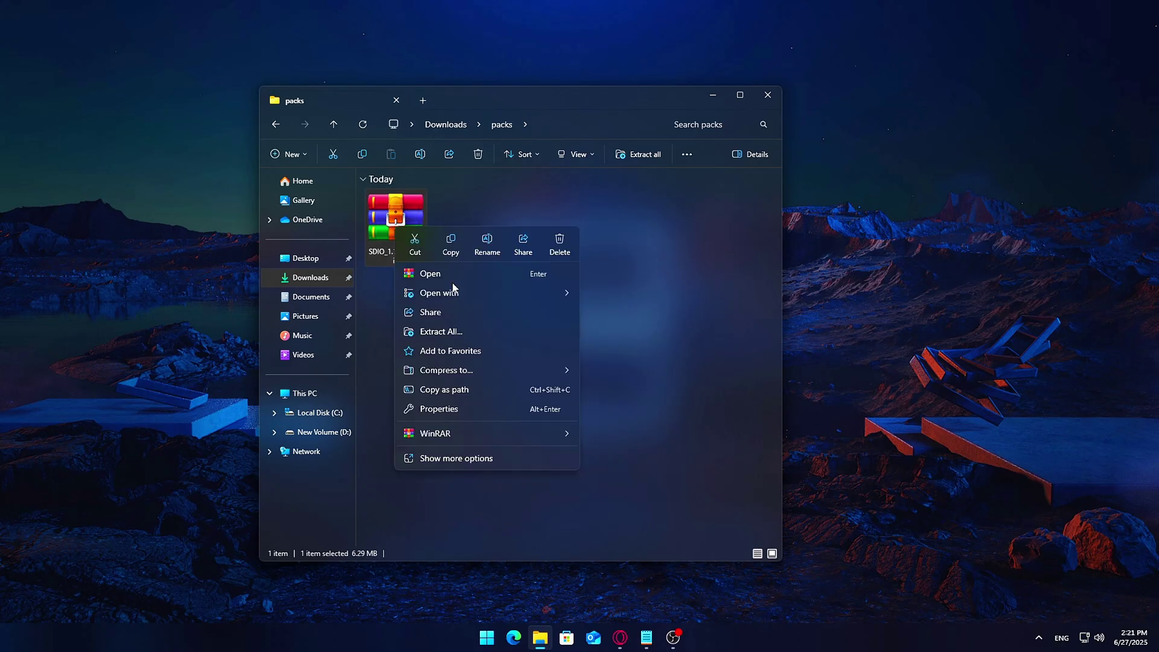
{"action": "mouse_move", "coordinate": [497, 432]}
{"action": "left_click", "coordinate": [635, 472]}
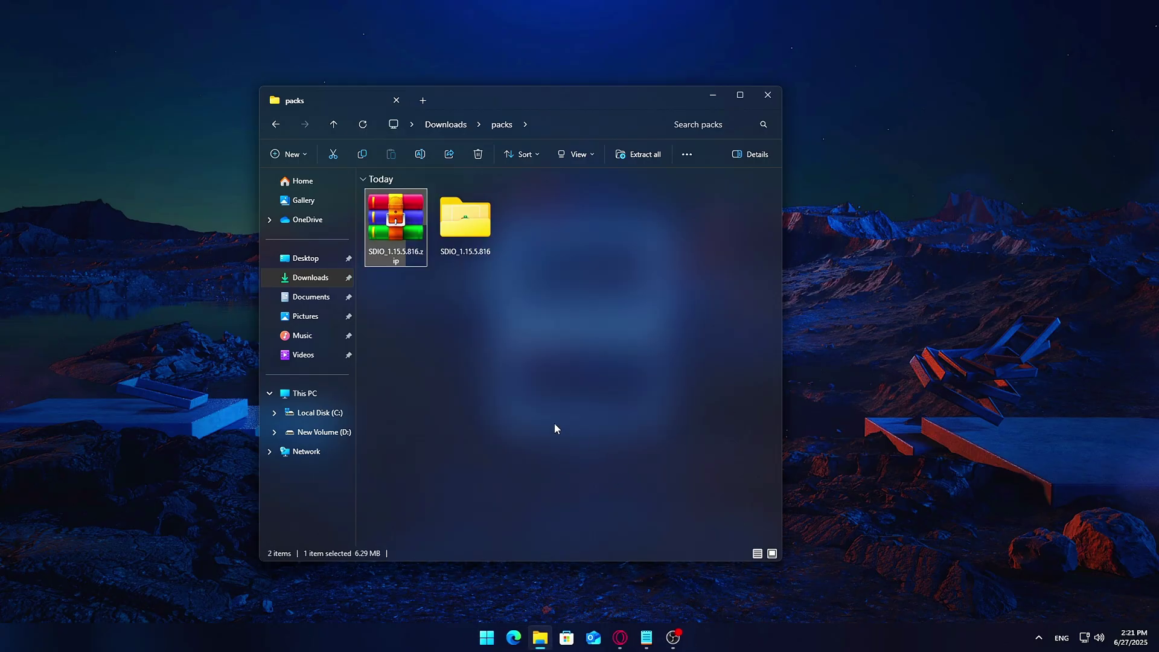
- Open the extracted SDIO_1.15.5.816 folder, show its files as icons and run SDIO_auto.bat
{"action": "left_click", "coordinate": [480, 212]}
{"action": "double_click", "coordinate": [481, 212]}
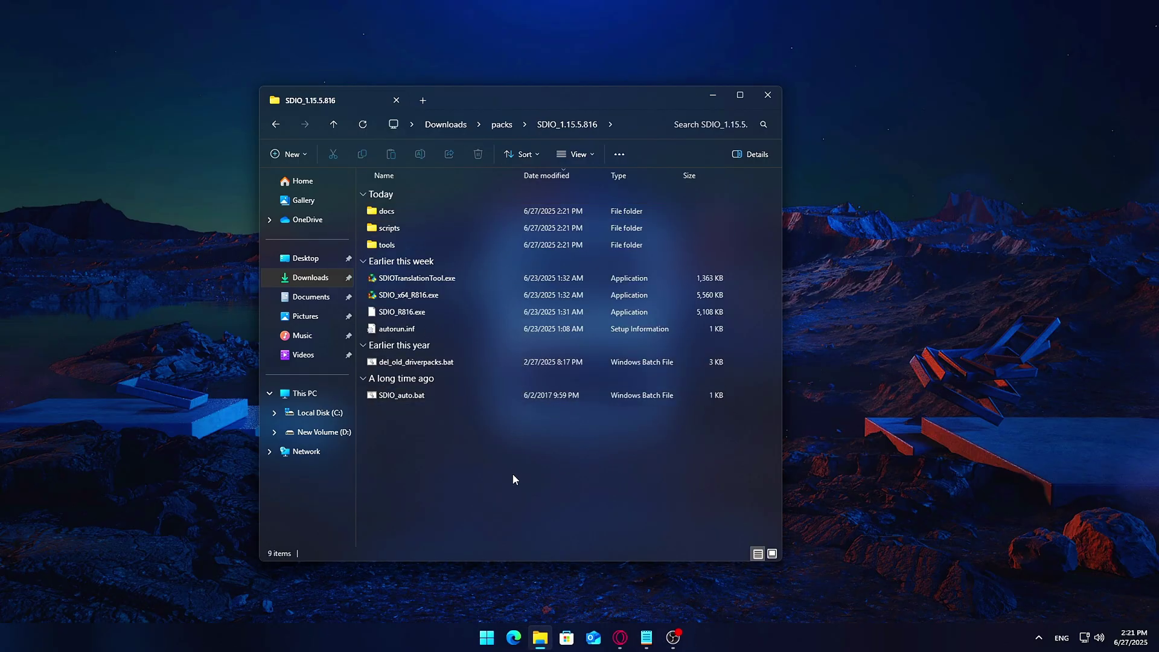
{"action": "scroll", "coordinate": [513, 473], "scroll_direction": "up", "scroll_amount": 4, "text": "ctrl"}
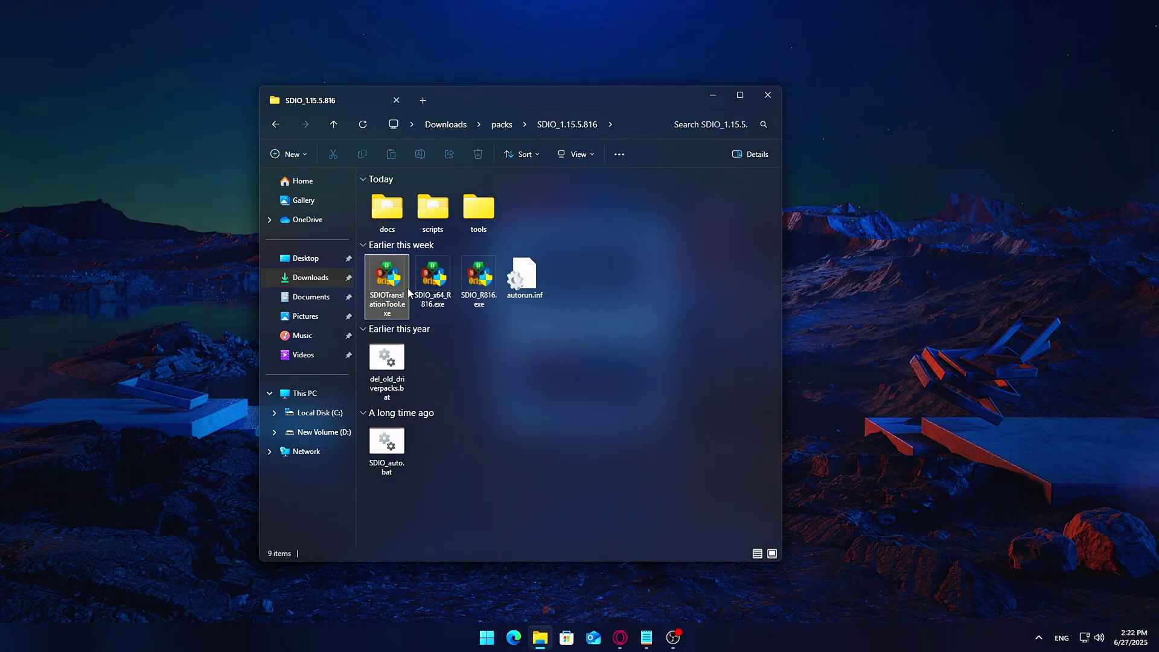
{"action": "left_click", "coordinate": [432, 283]}
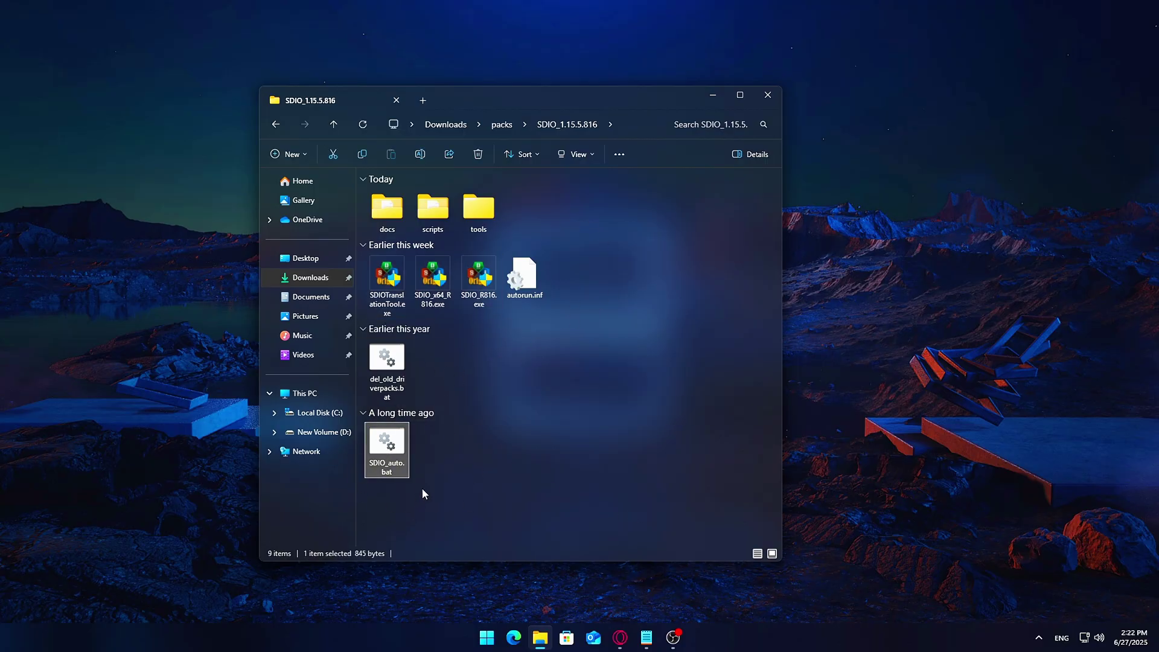
{"action": "key", "text": "Return"}
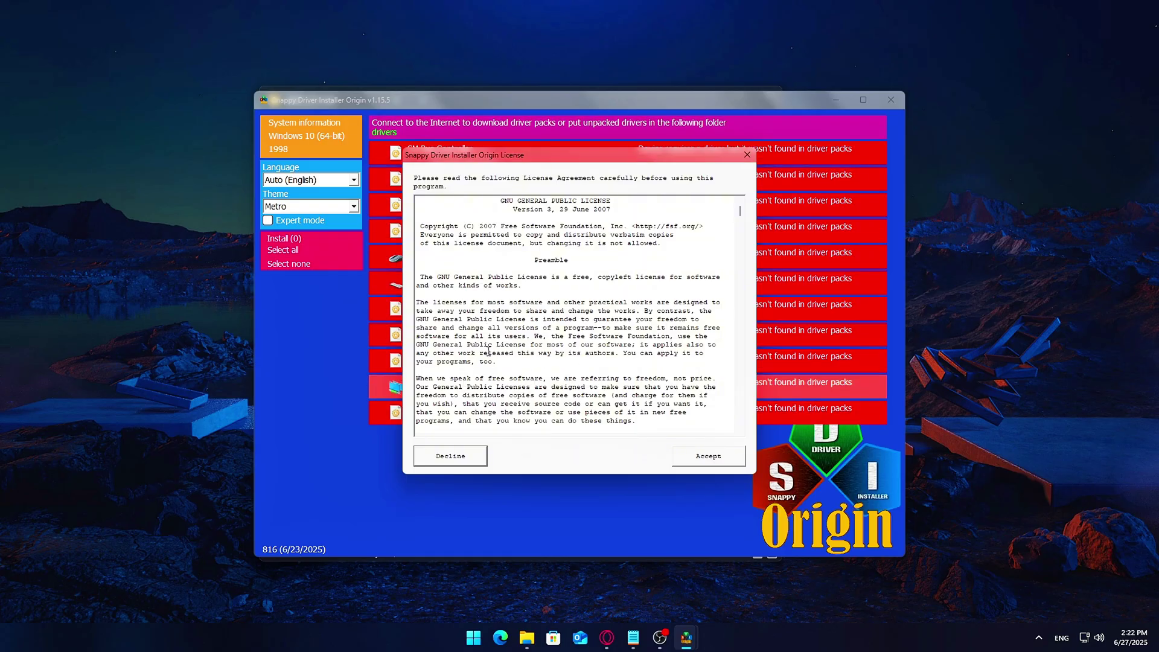
- Accept the Snappy Driver Installer Origin license agreement and answer the firewall prompt about network access
{"action": "left_click", "coordinate": [683, 456]}
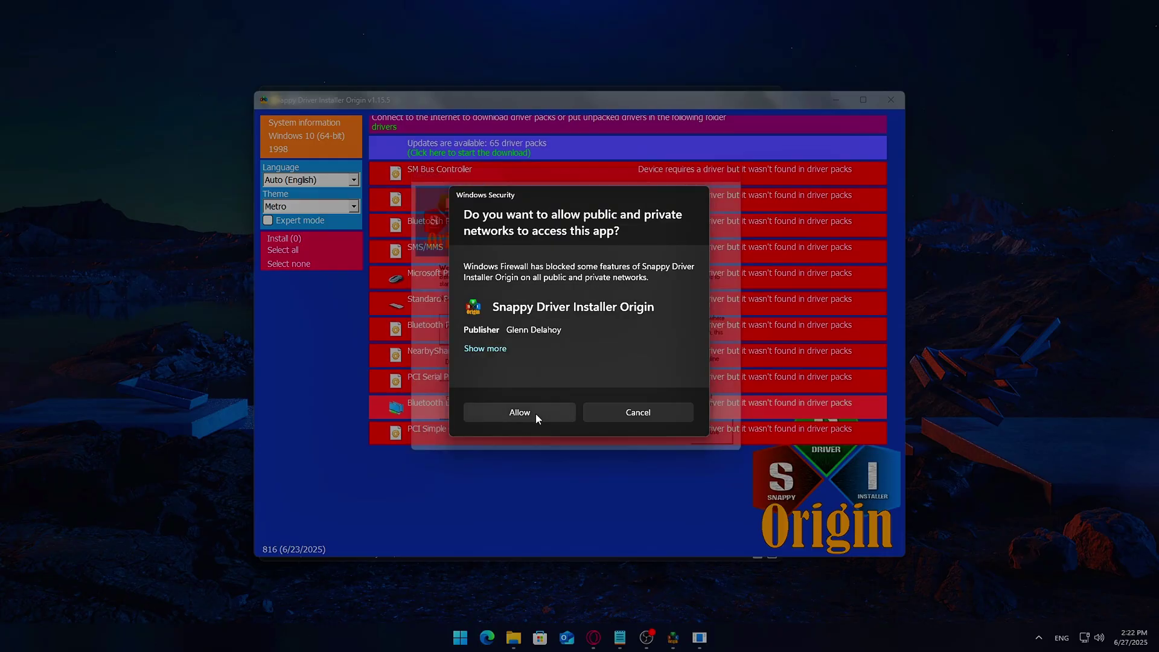
{"action": "left_click", "coordinate": [601, 415]}
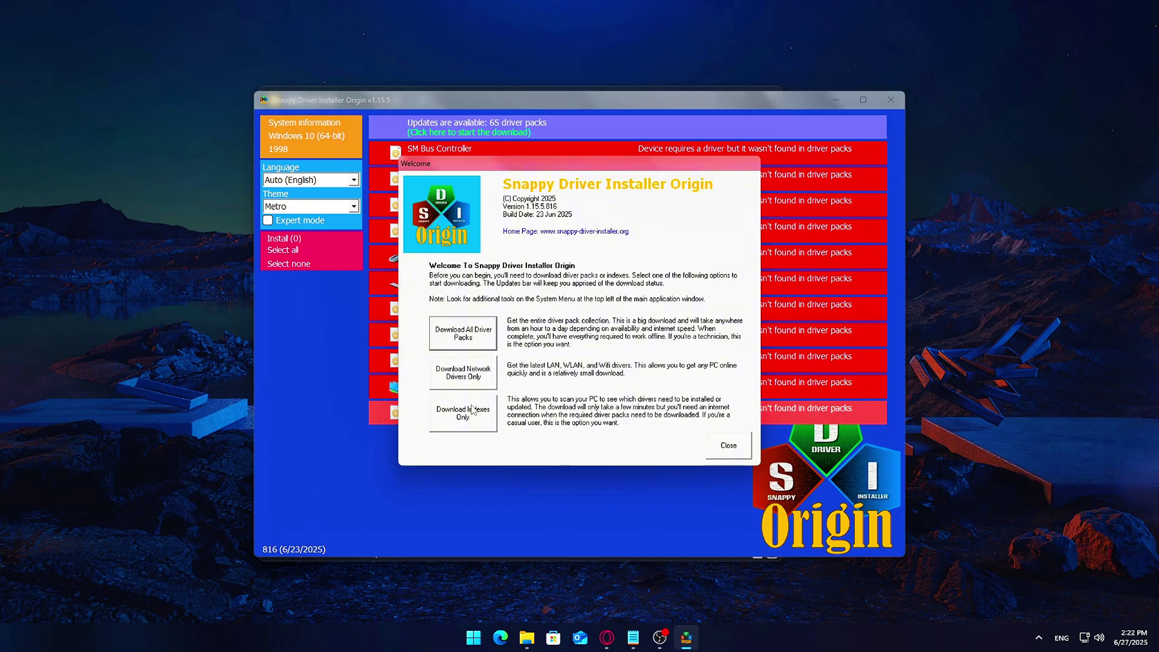
- Download only the driver indexes and look through the list of available drivers
{"action": "left_click", "coordinate": [472, 410]}
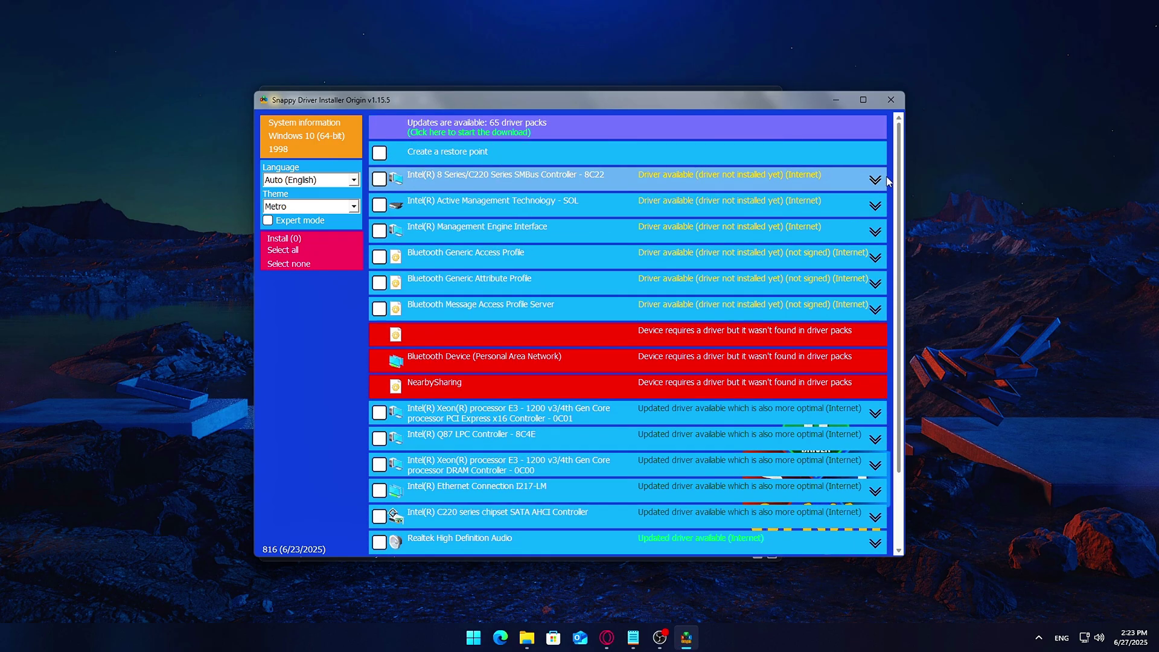
{"action": "scroll", "coordinate": [513, 403], "scroll_direction": "down", "scroll_amount": 1}
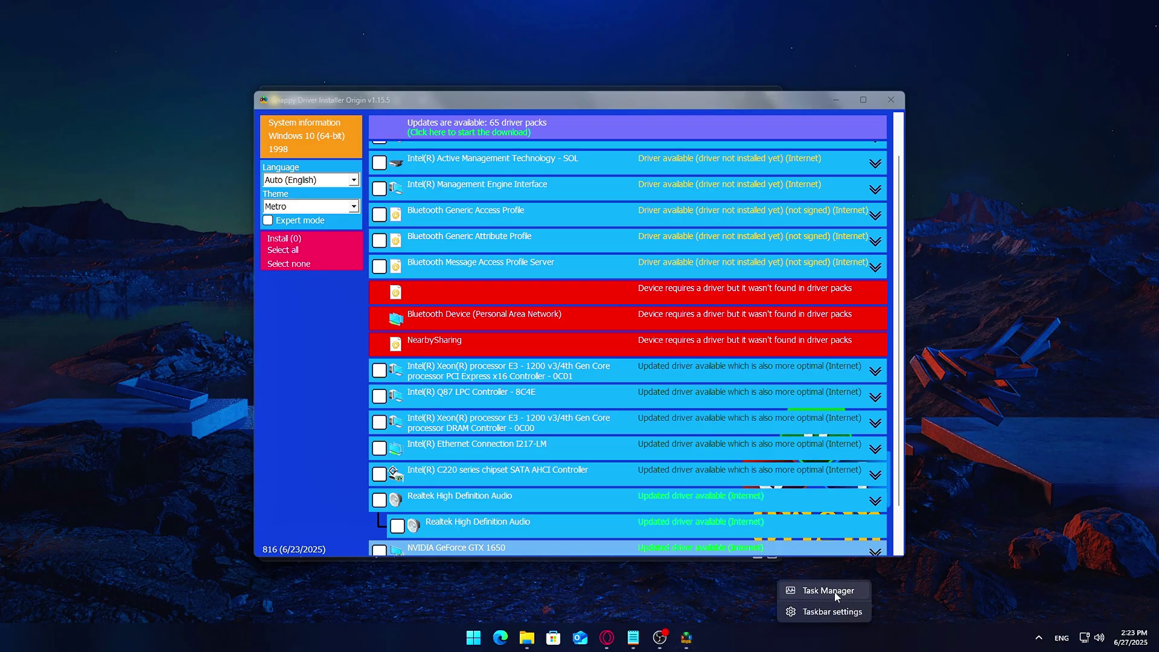
- Check the Ethernet adapter's model in Task Manager's performance details and close Task Manager
{"action": "key", "text": "ctrl+shift+Escape"}
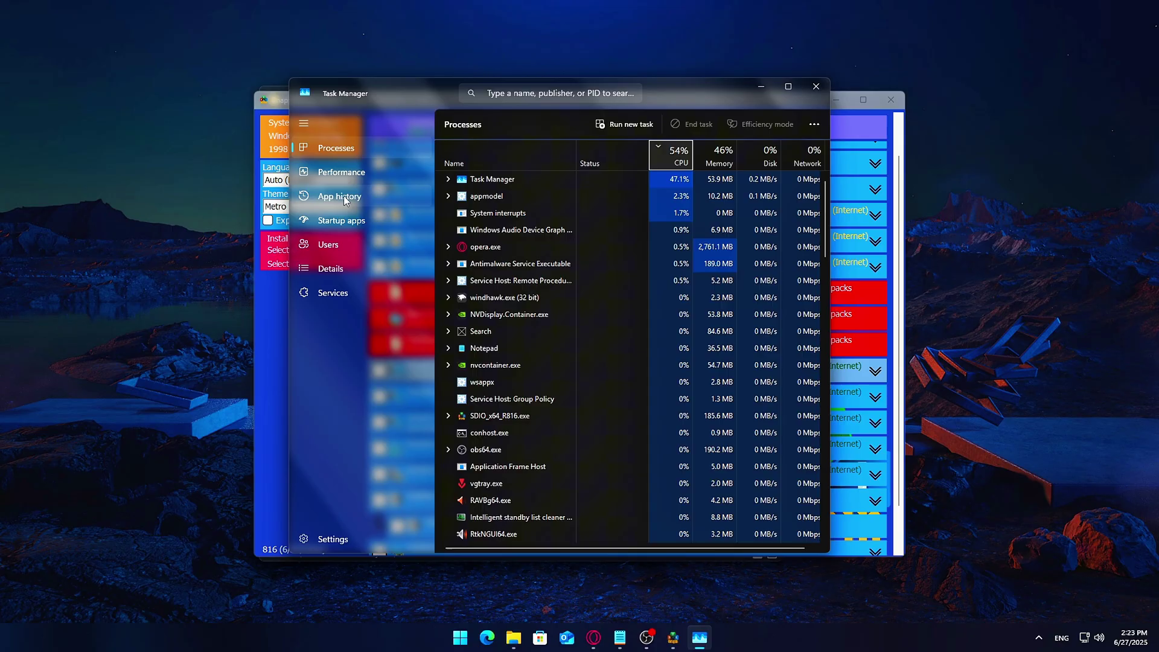
{"action": "left_click", "coordinate": [382, 171]}
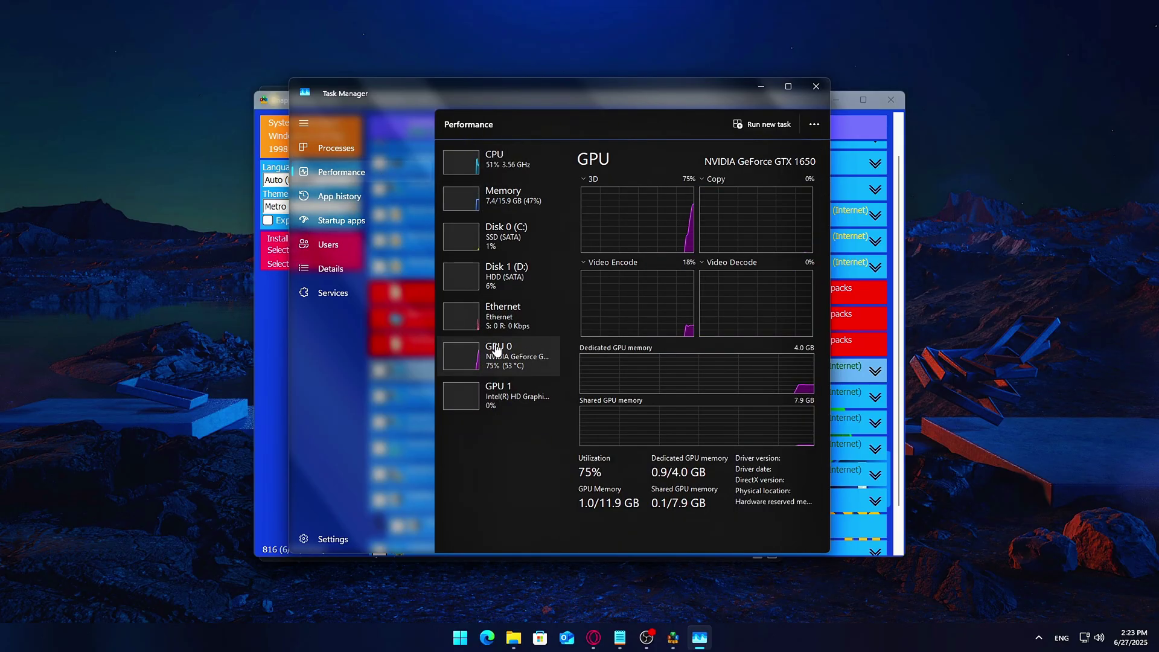
{"action": "left_click", "coordinate": [477, 322]}
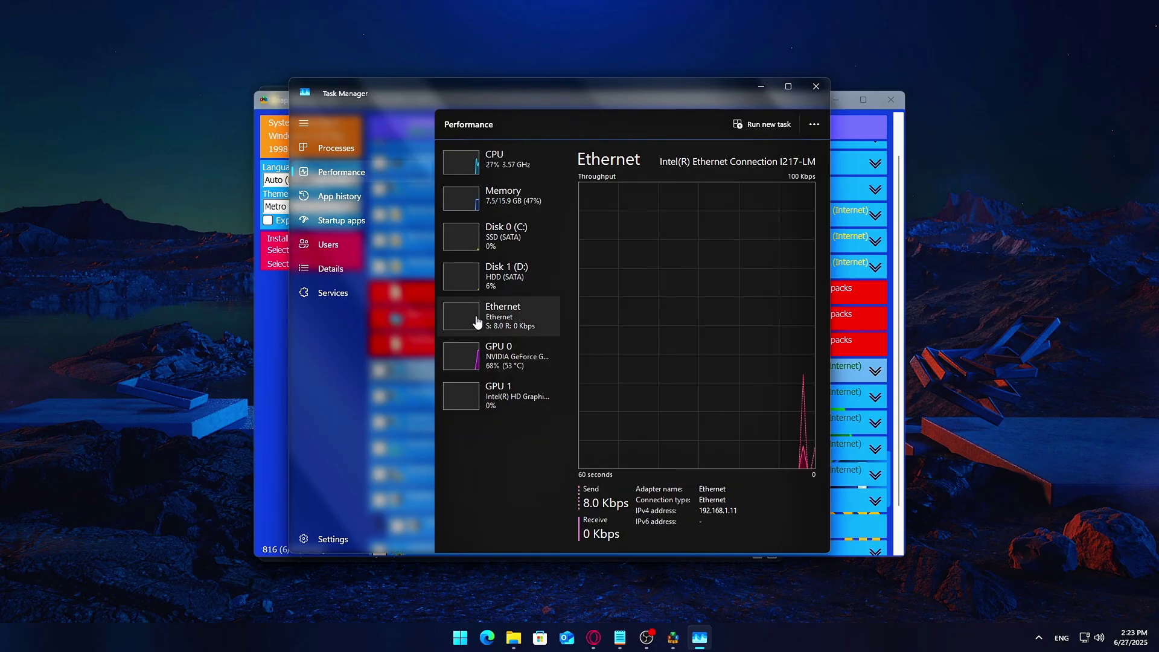
{"action": "left_click", "coordinate": [818, 88]}
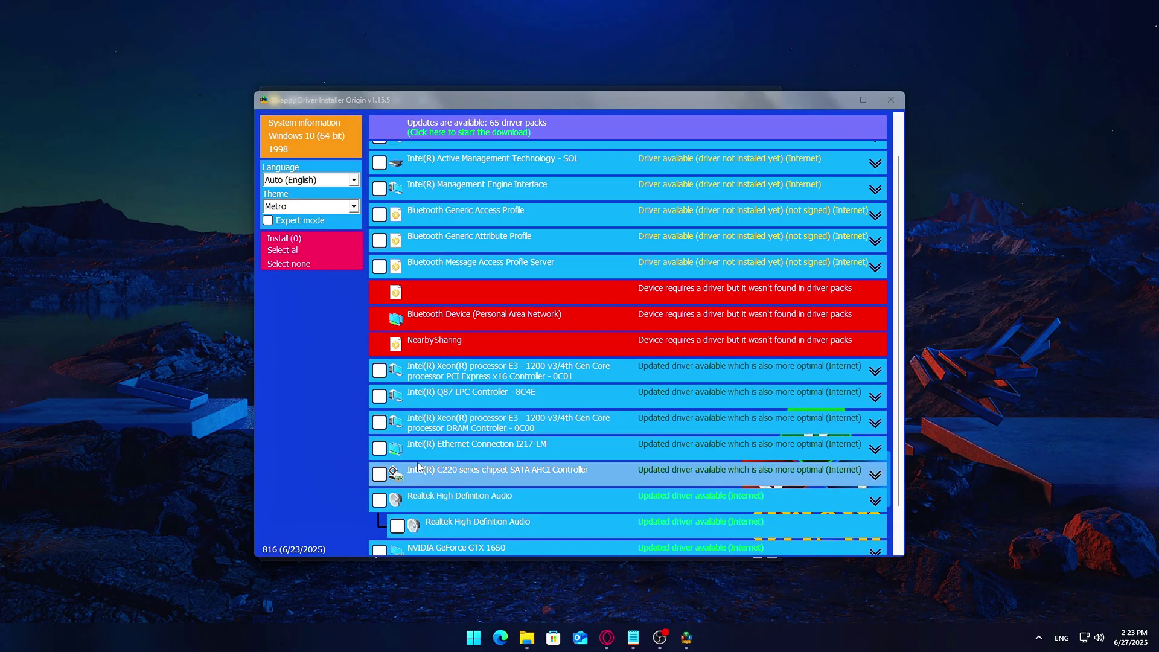
{"action": "left_click", "coordinate": [379, 450]}
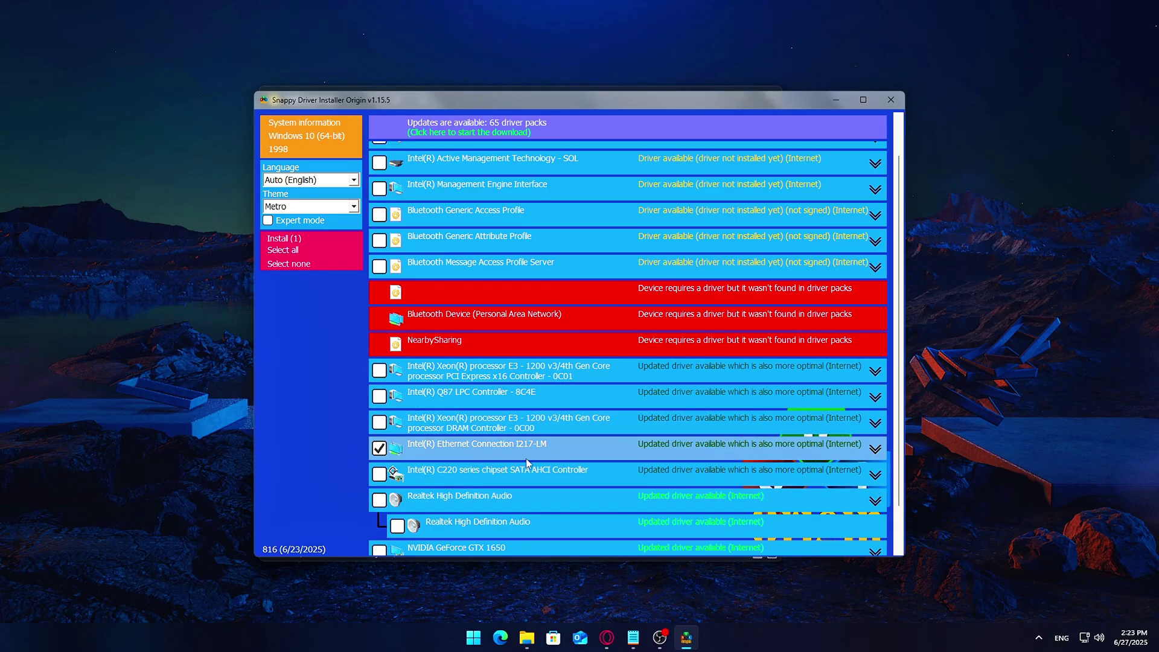
{"action": "left_click", "coordinate": [541, 448]}
{"action": "scroll", "coordinate": [582, 446], "scroll_direction": "down", "scroll_amount": 2}
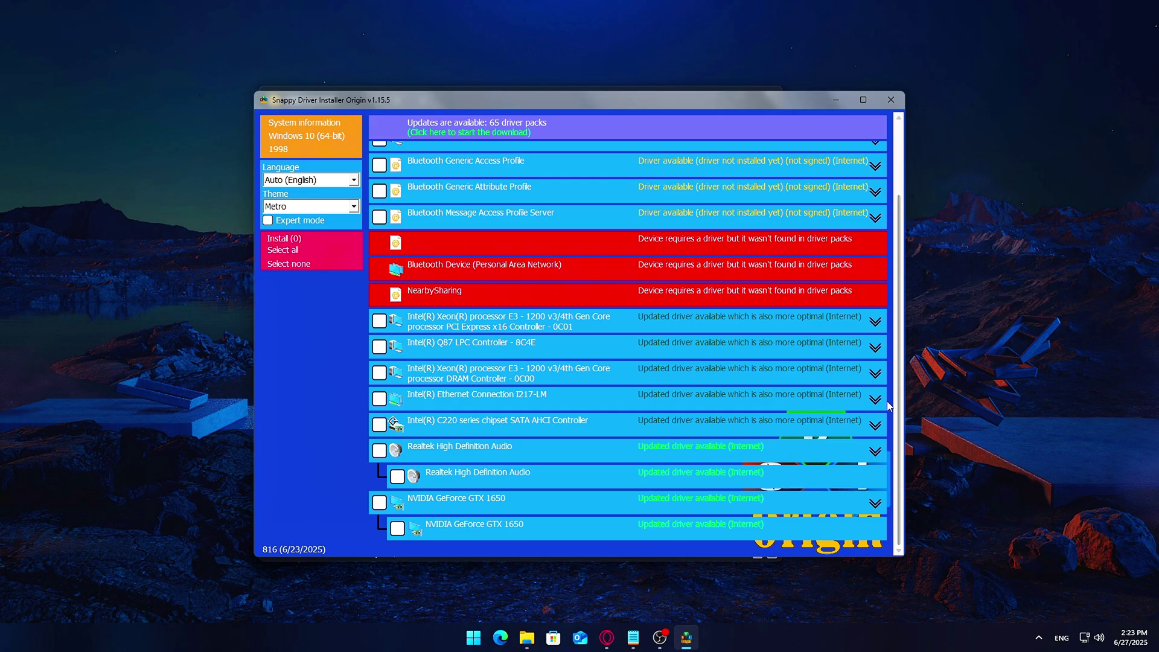
- Check the alternative drivers for Intel(R) Ethernet Connection I217-LM, then select its main entry and install that driver
{"action": "left_click", "coordinate": [875, 400]}
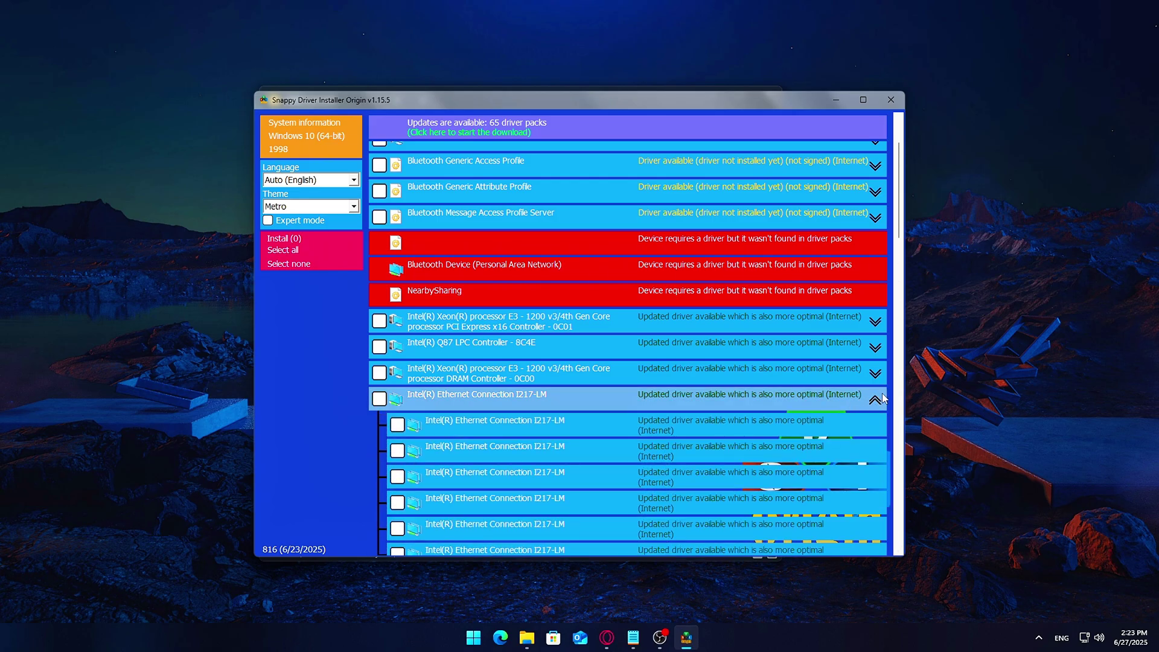
{"action": "left_click", "coordinate": [875, 399]}
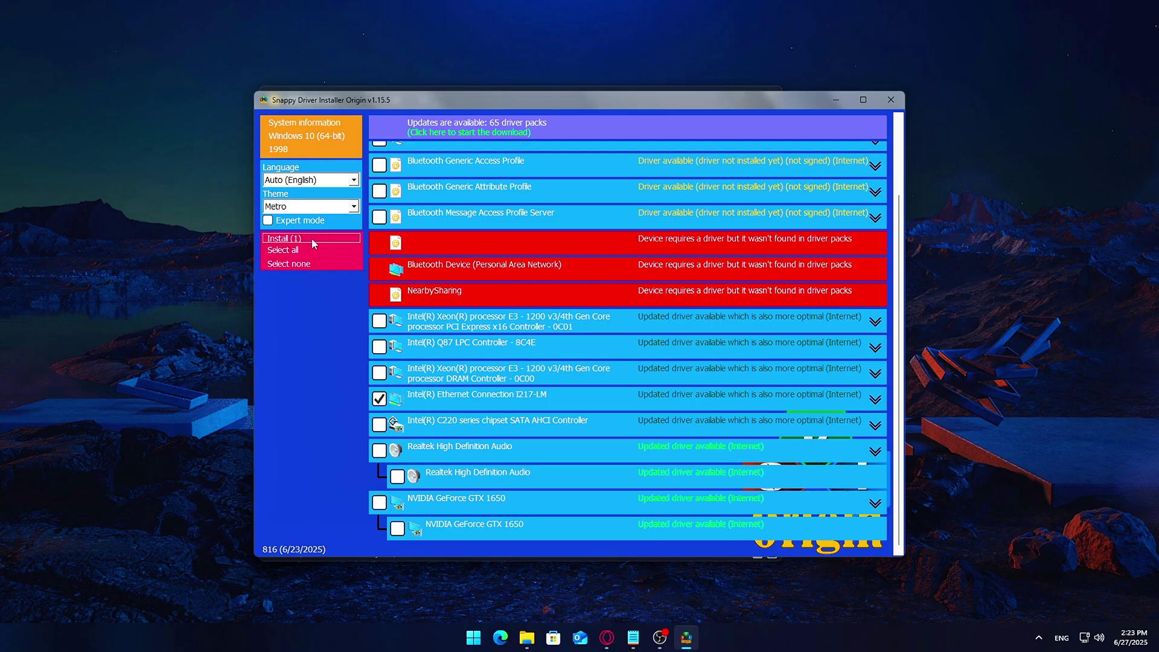
{"action": "left_click", "coordinate": [311, 239]}
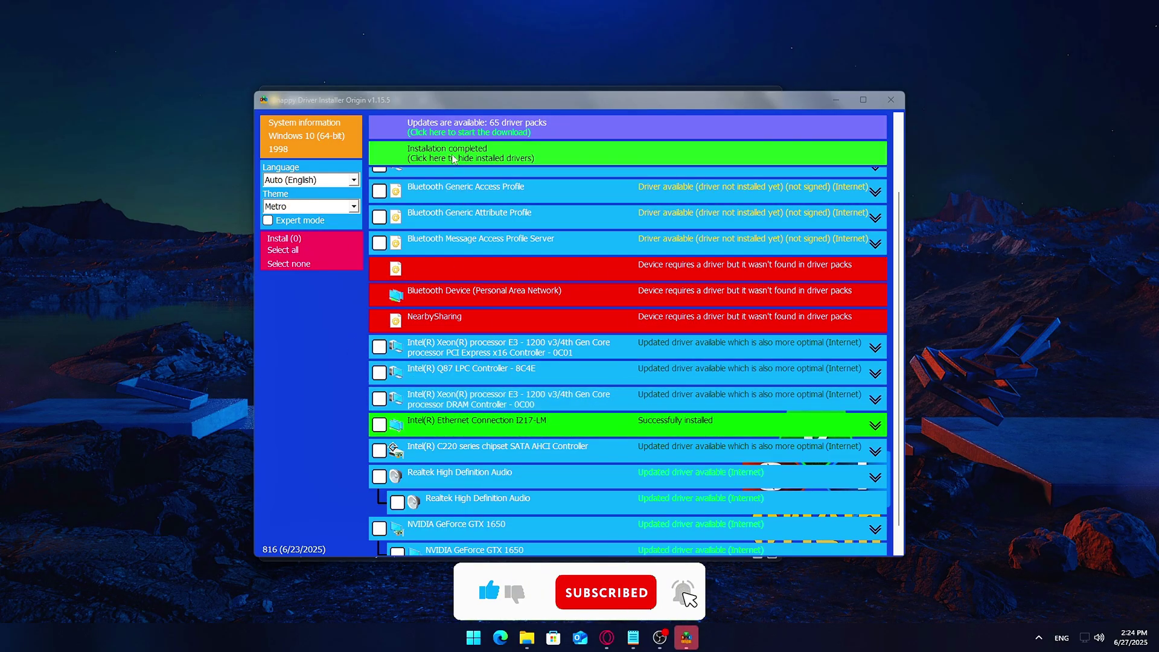
- Hide the installed drivers from the list, and close the driver installer and the folder window
{"action": "left_click", "coordinate": [509, 152]}
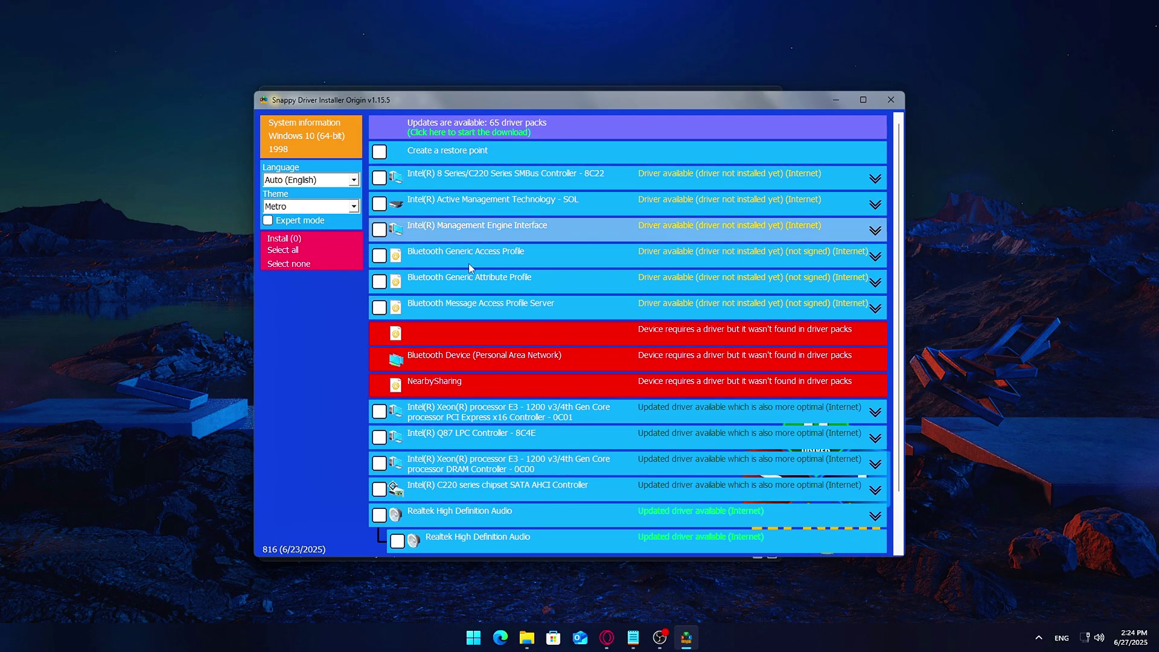
{"action": "left_click", "coordinate": [891, 101]}
{"action": "left_click", "coordinate": [774, 98]}
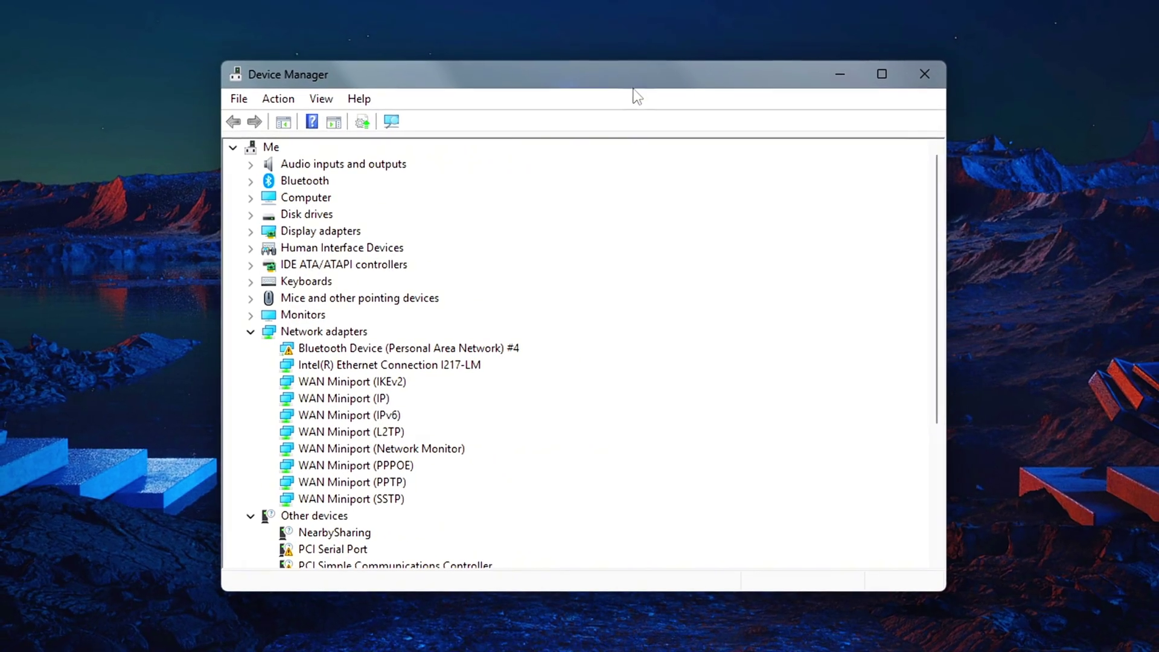
- Open the properties of Intel(R) Ethernet Connection I217-LM and toggle its power management options for saving power and waking the computer
{"action": "left_click", "coordinate": [255, 332]}
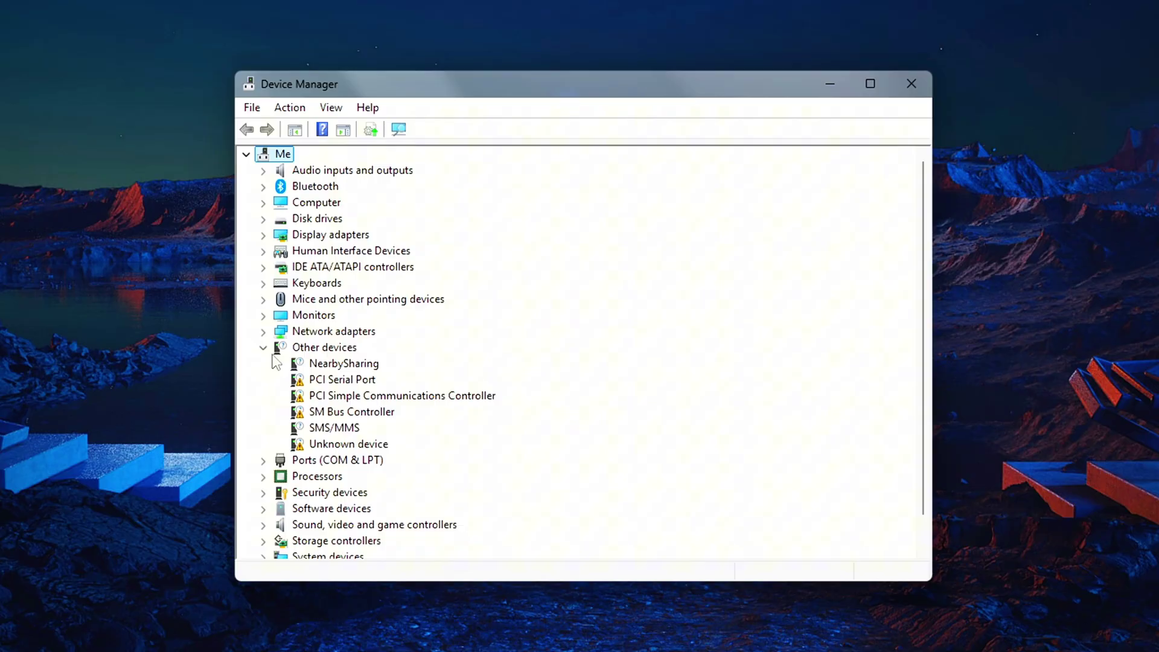
{"action": "left_click", "coordinate": [266, 331]}
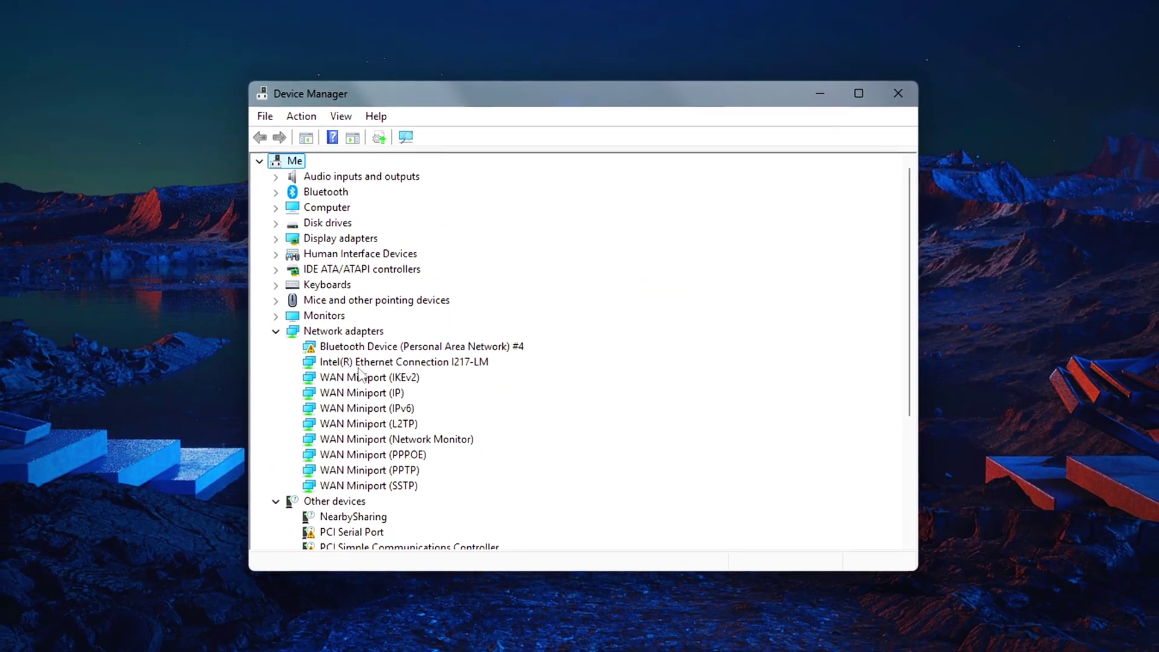
{"action": "left_click", "coordinate": [296, 368]}
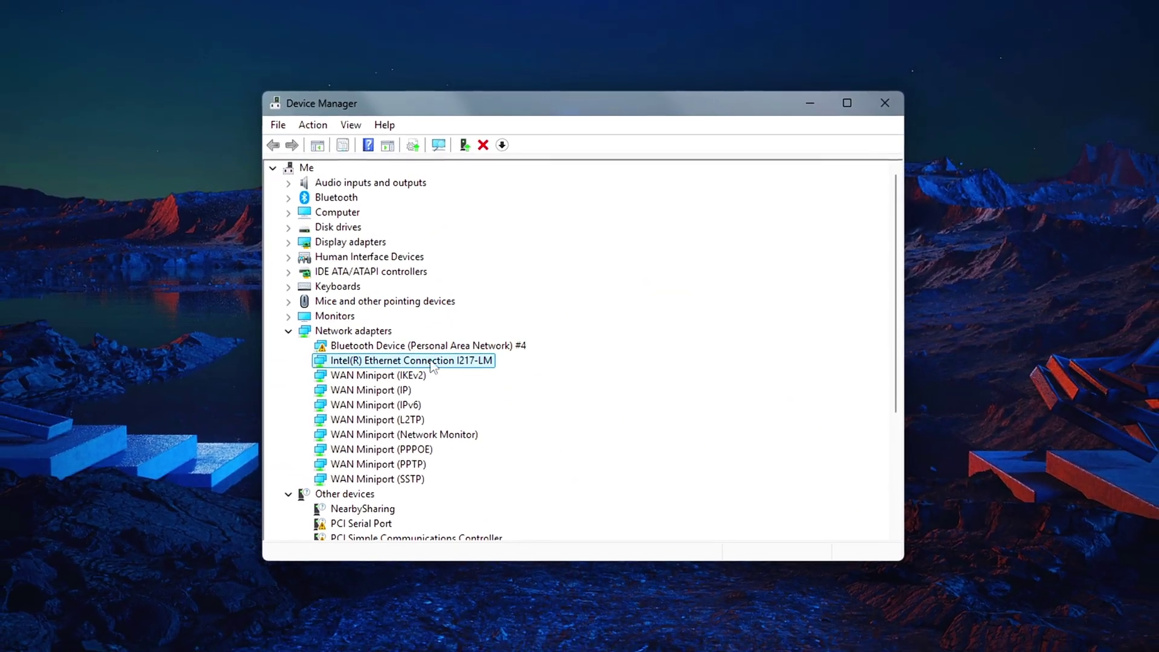
{"action": "double_click", "coordinate": [450, 362]}
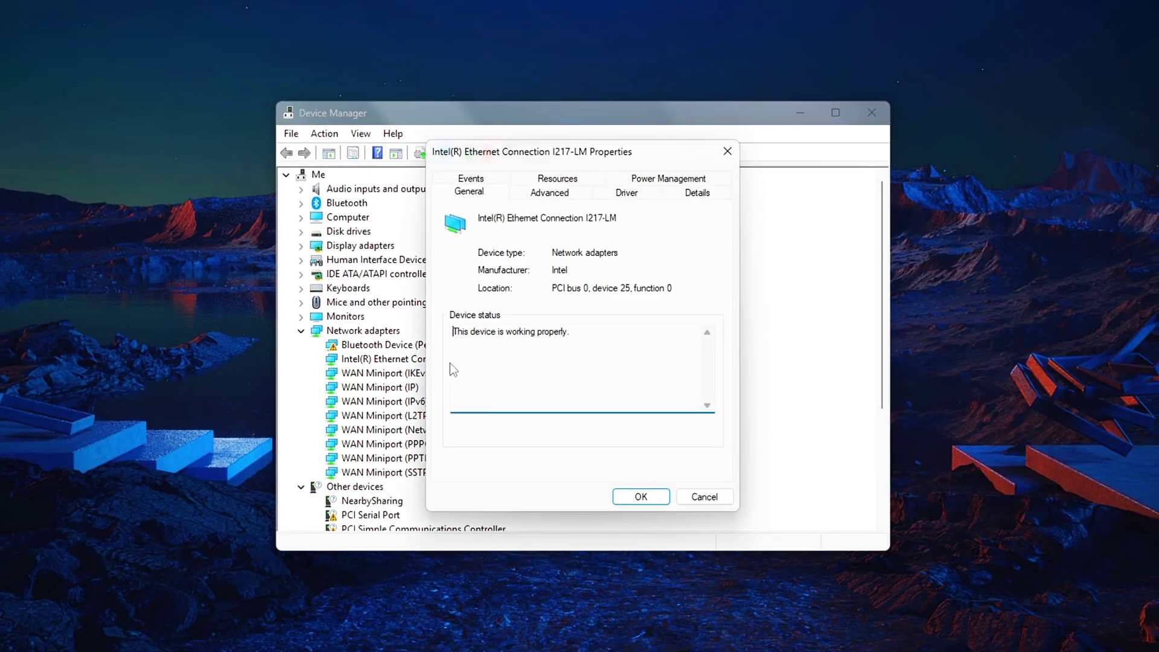
{"action": "left_click", "coordinate": [667, 181]}
{"action": "left_click", "coordinate": [459, 255]}
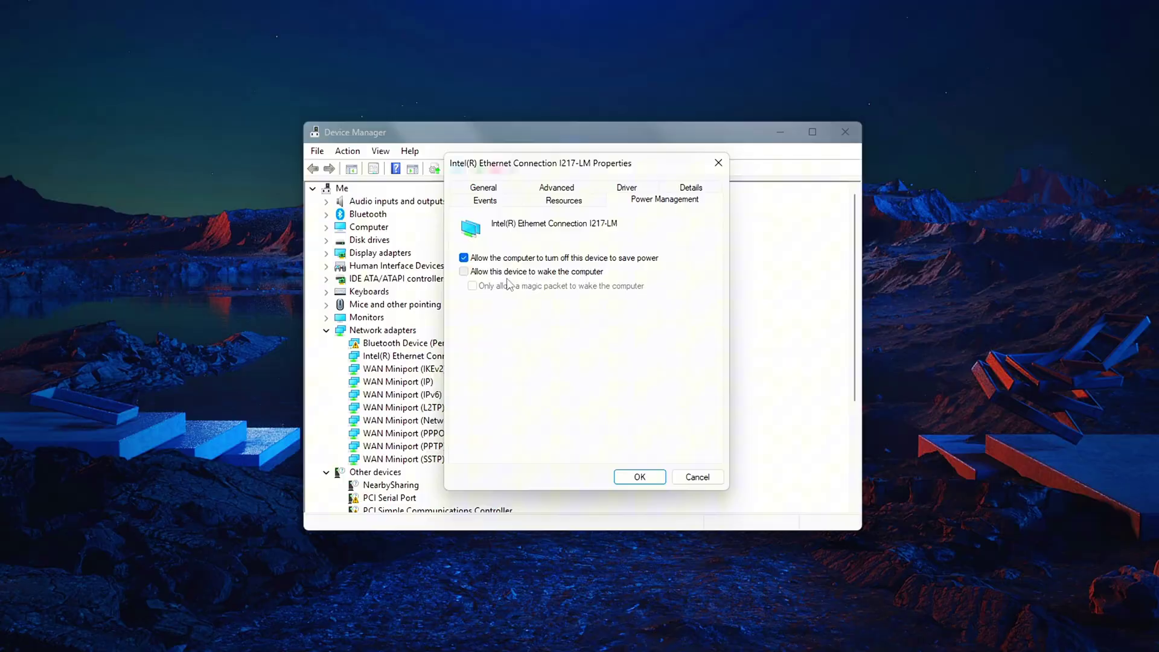
{"action": "left_click", "coordinate": [460, 269]}
{"action": "left_click", "coordinate": [468, 284]}
{"action": "left_click", "coordinate": [567, 287]}
{"action": "left_click", "coordinate": [601, 272]}
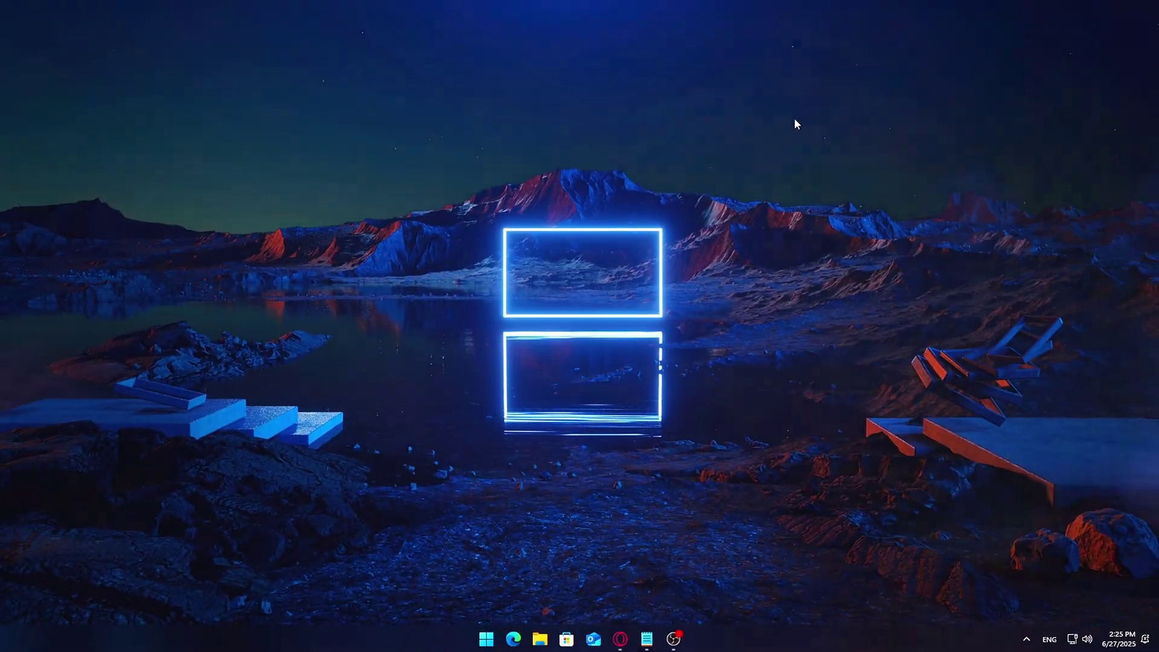
- Reopen Device Manager and open the properties of the network adapter Intel(R) Ethernet Connection I217-LM
{"action": "right_click", "coordinate": [487, 635]}
{"action": "left_click", "coordinate": [485, 369]}
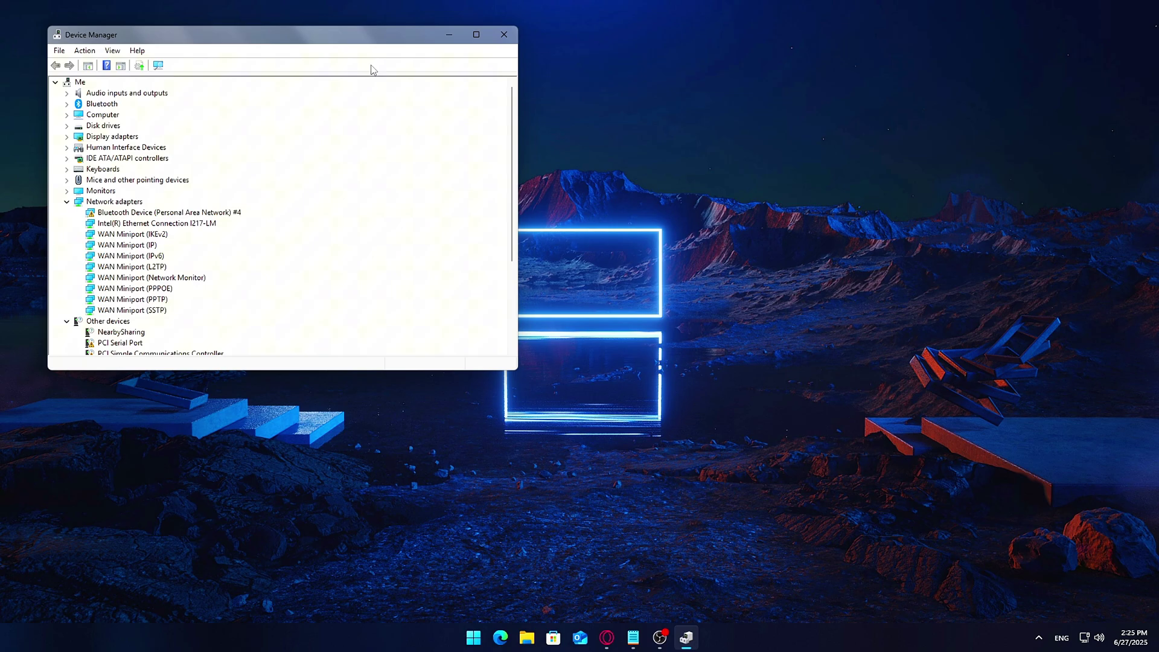
{"action": "left_click_drag", "start_coordinate": [359, 46], "coordinate": [651, 168]}
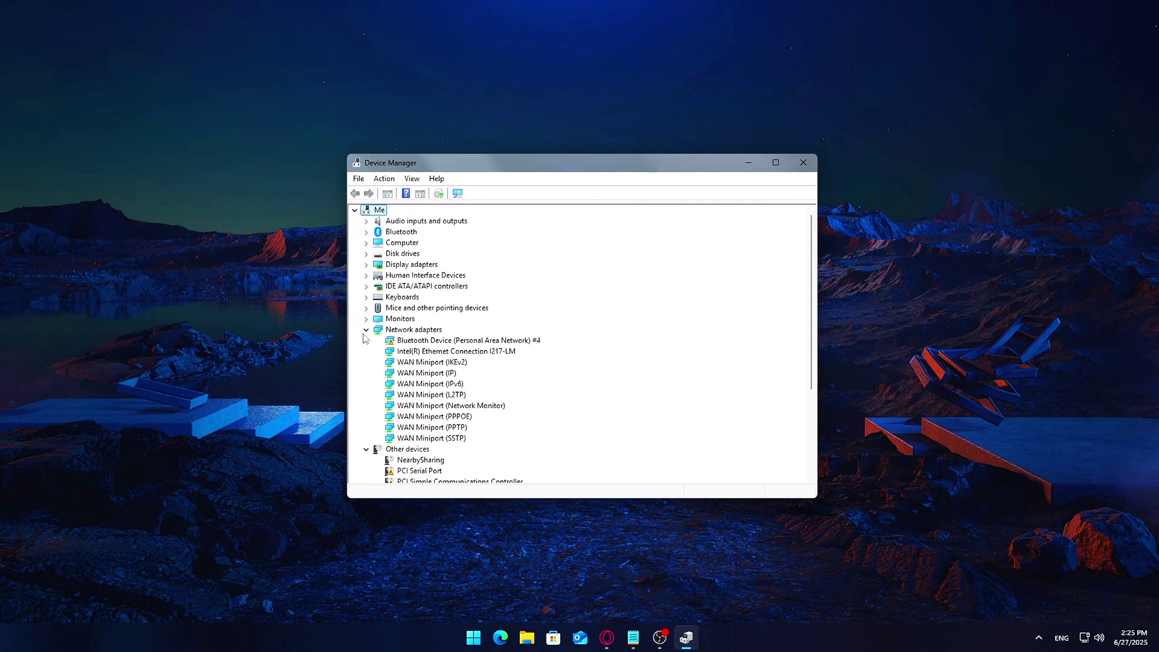
{"action": "left_click", "coordinate": [366, 329]}
{"action": "left_click", "coordinate": [366, 329]}
{"action": "left_click", "coordinate": [427, 352]}
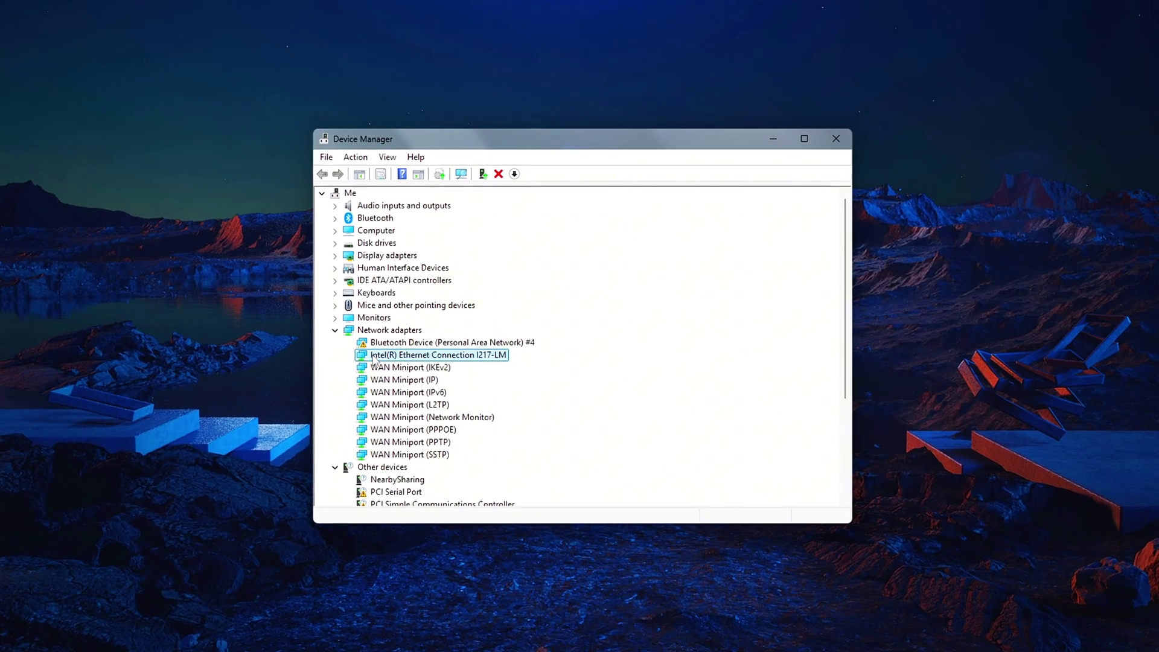
{"action": "double_click", "coordinate": [456, 358]}
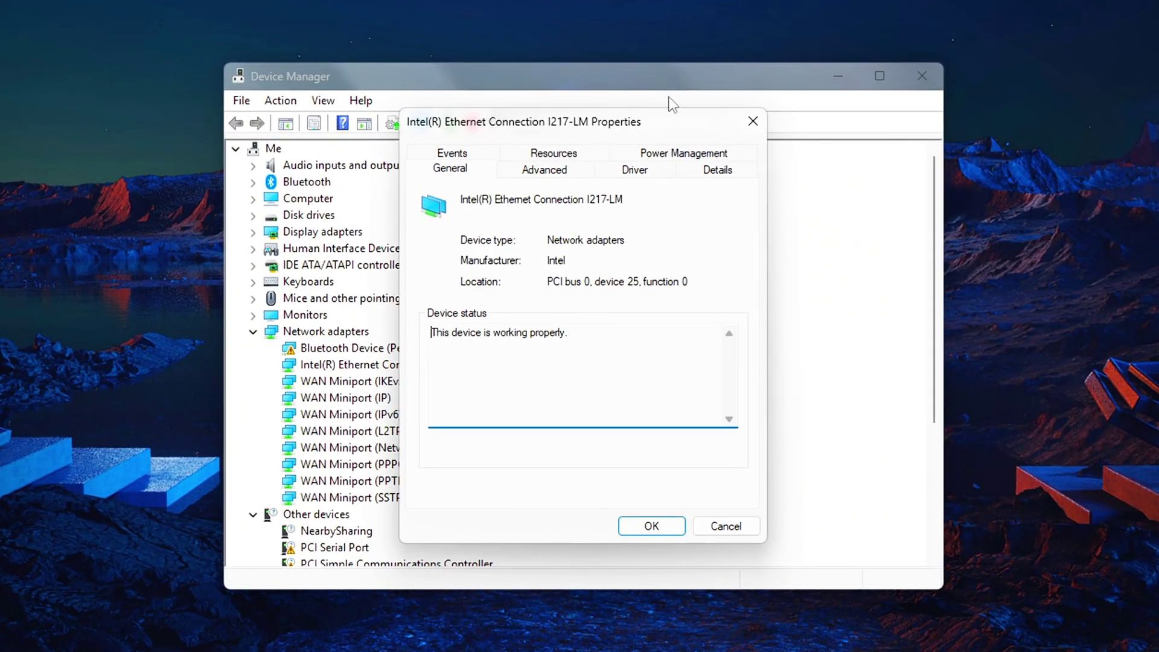
- Disable the adapter's power management options for waking the computer and for letting the computer turn it off to save power
{"action": "left_click", "coordinate": [675, 149]}
{"action": "left_click", "coordinate": [454, 240]}
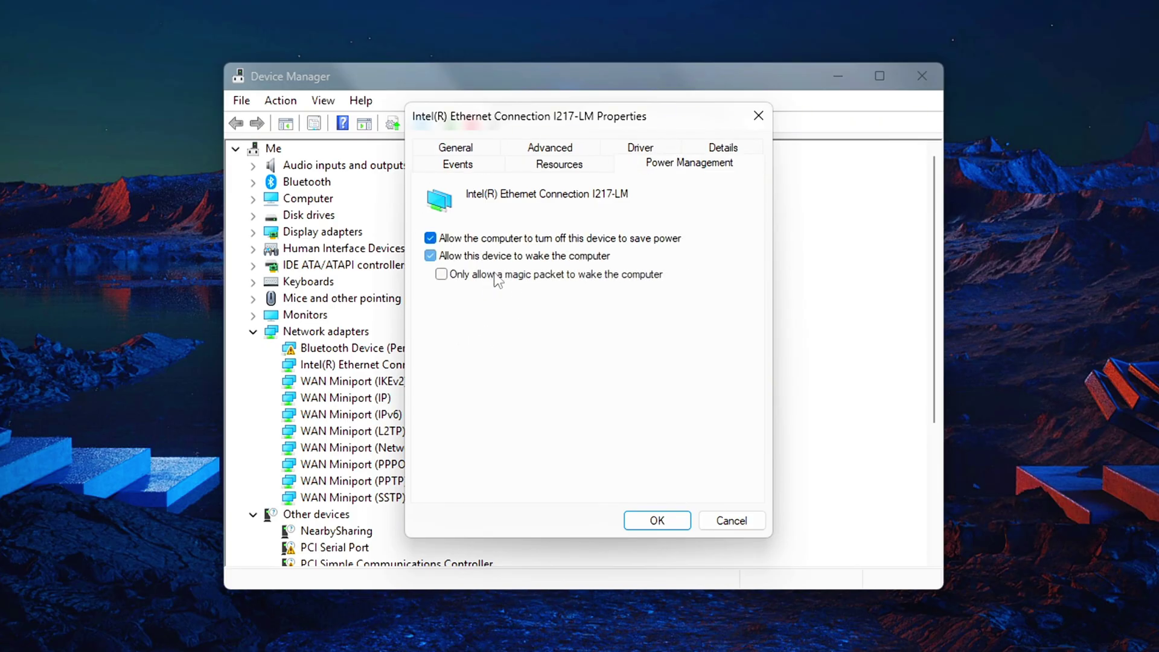
{"action": "left_click", "coordinate": [608, 257]}
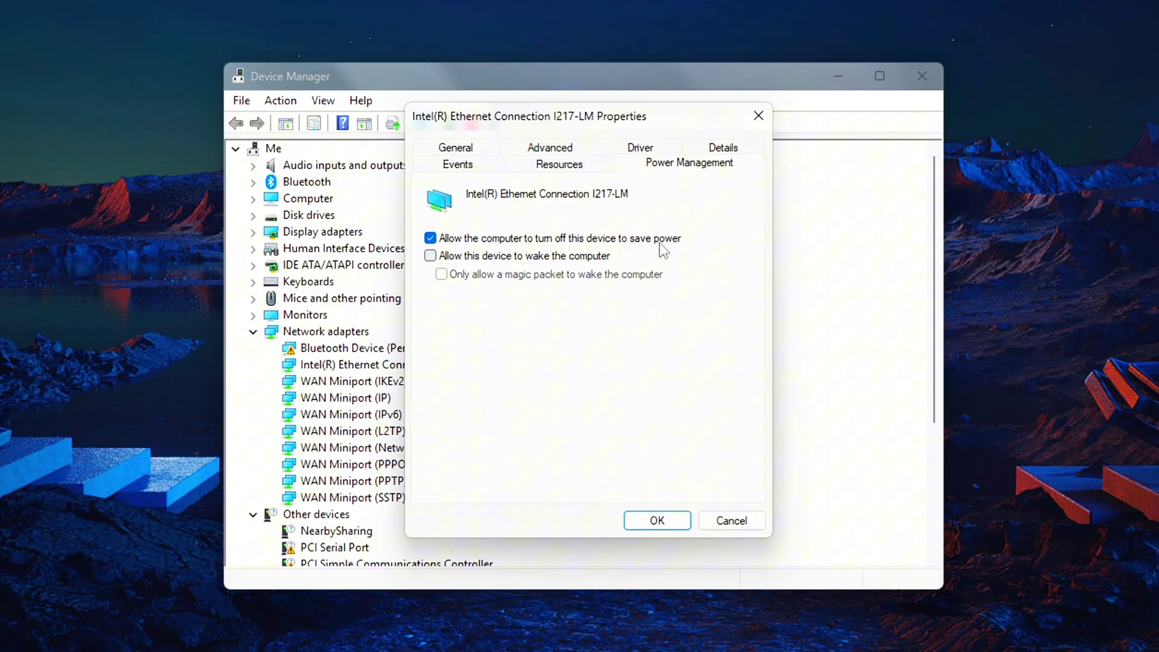
{"action": "left_click", "coordinate": [659, 240]}
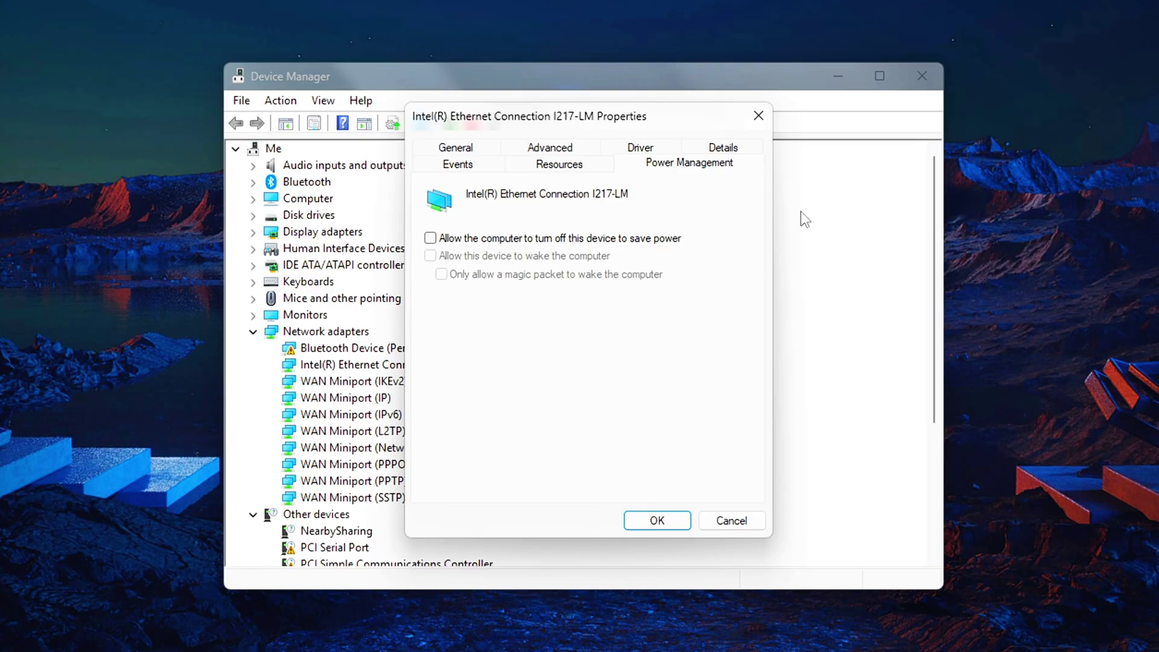
- Set Energy Efficient Ethernet to Off in the adapter's advanced properties
{"action": "left_click", "coordinate": [550, 150]}
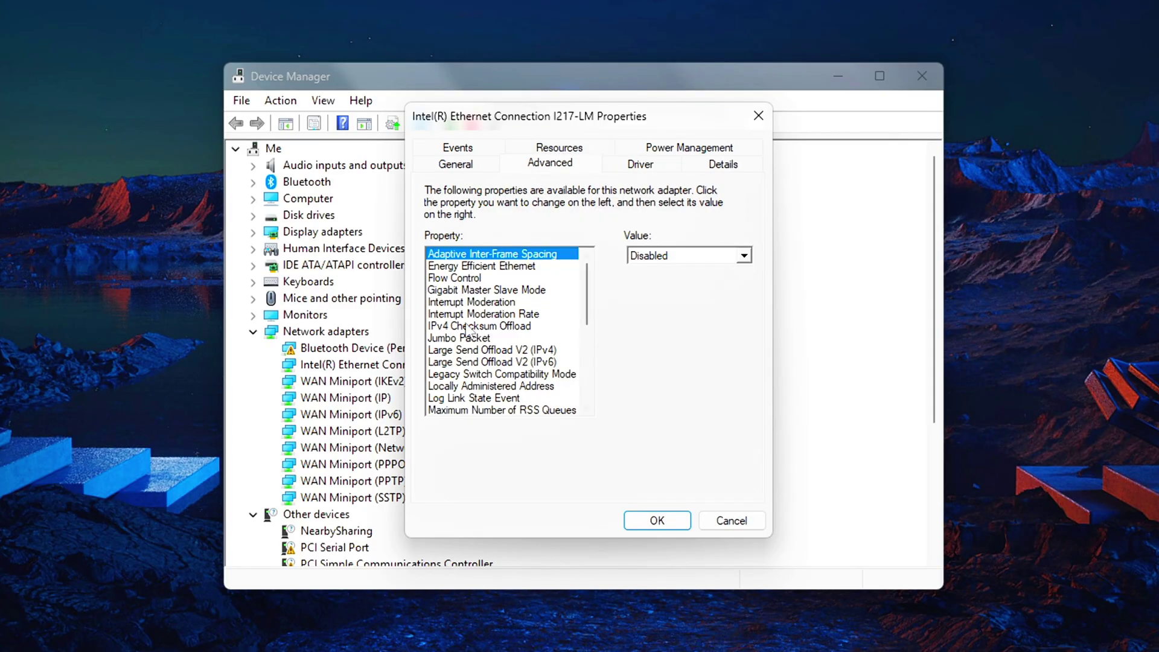
{"action": "left_click_drag", "start_coordinate": [595, 276], "coordinate": [691, 344]}
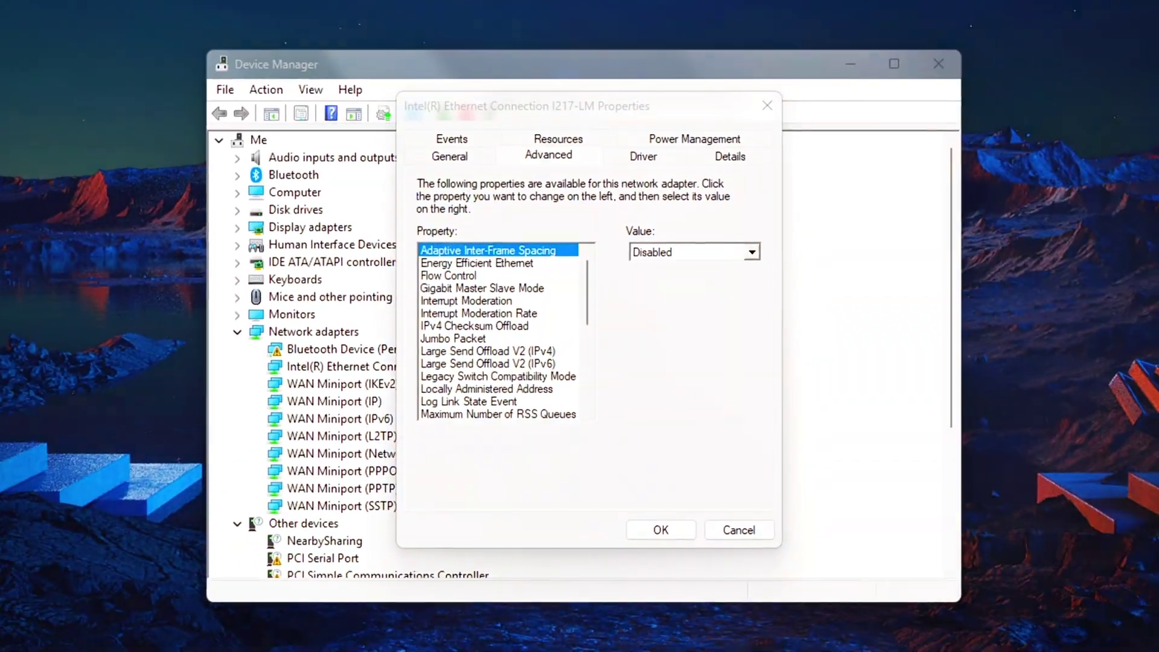
{"action": "left_click", "coordinate": [499, 264]}
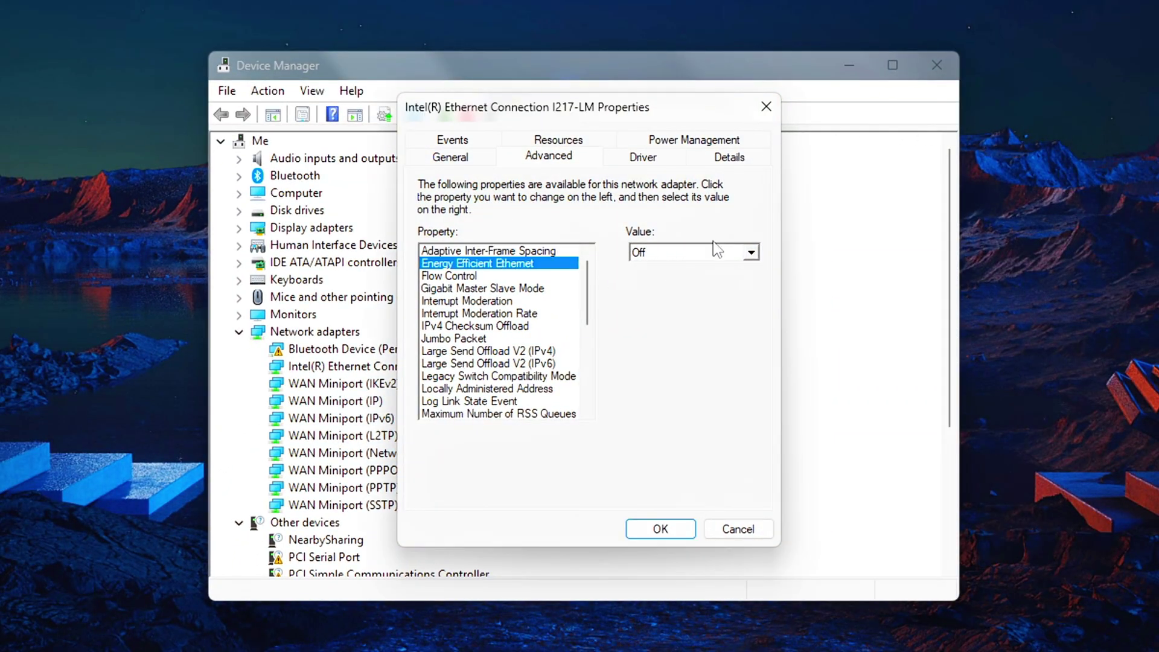
{"action": "left_click", "coordinate": [752, 256]}
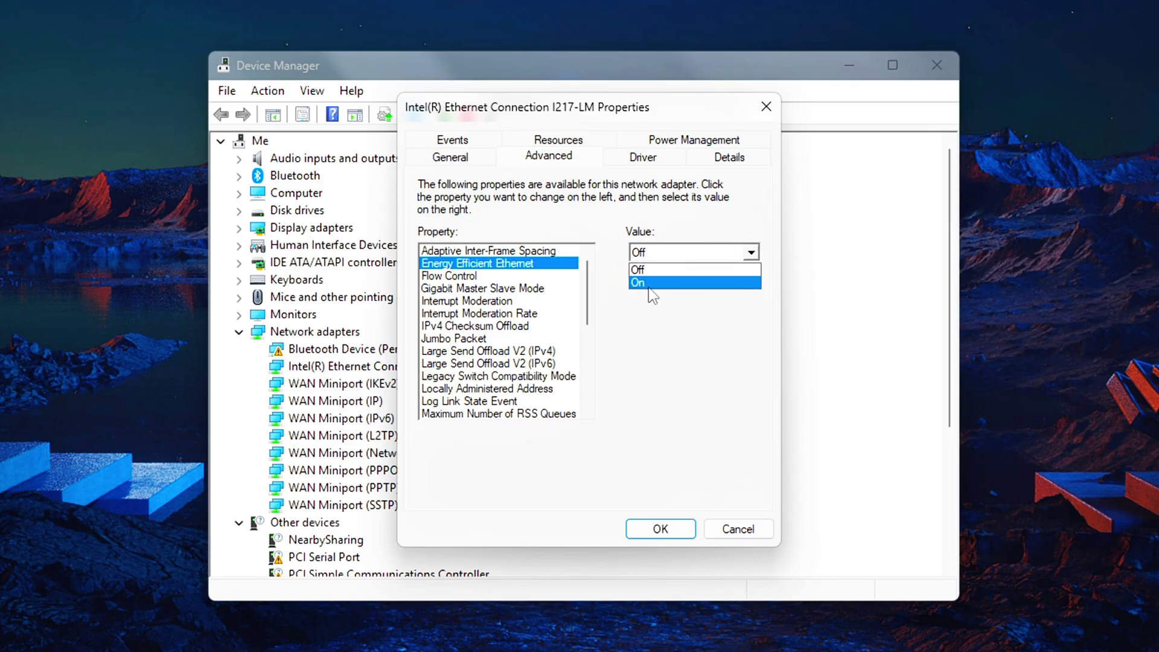
{"action": "left_click", "coordinate": [731, 270]}
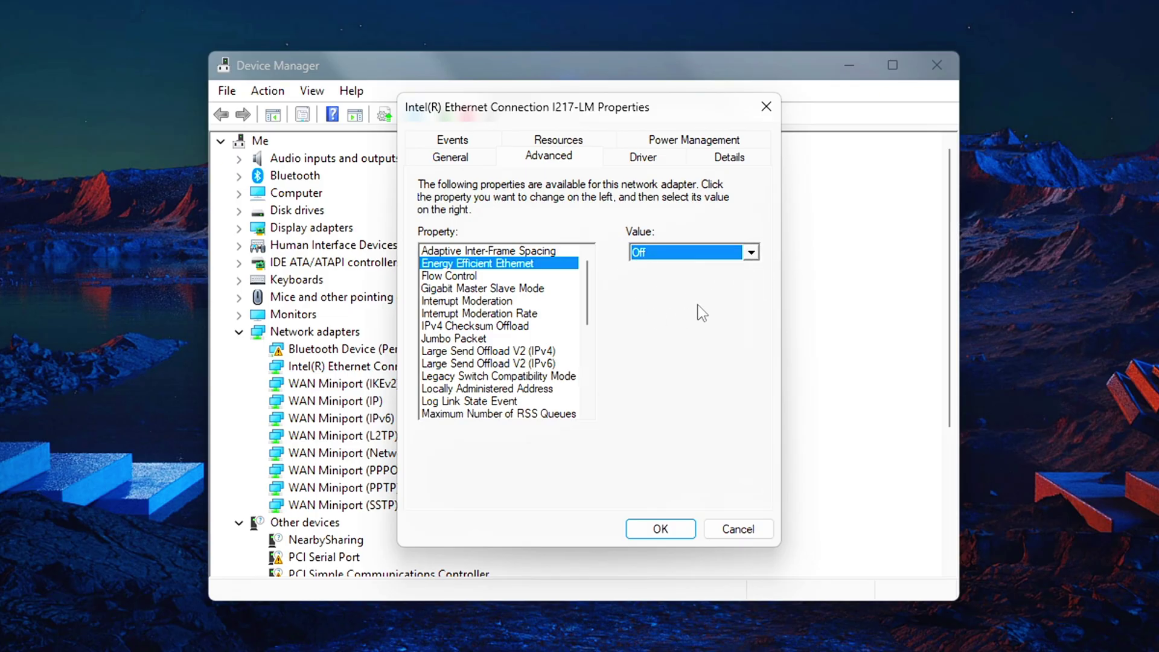
- Set the adapter's Flow Control property to Disabled
{"action": "key", "text": "shift+Tab"}
{"action": "key", "text": "Down"}
{"action": "left_click", "coordinate": [750, 252]}
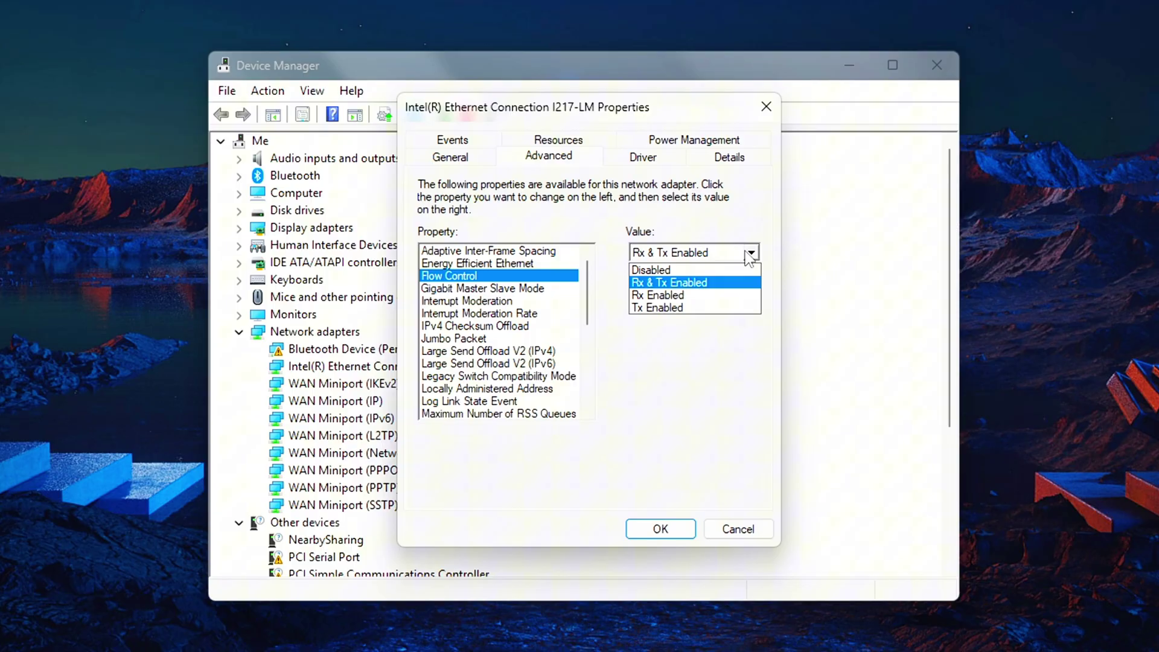
{"action": "left_click", "coordinate": [692, 271]}
- Set the adapter's Interrupt Moderation property to Disabled
{"action": "key", "text": "shift+Tab"}
{"action": "key", "text": "Down"}
{"action": "key", "text": "Down"}
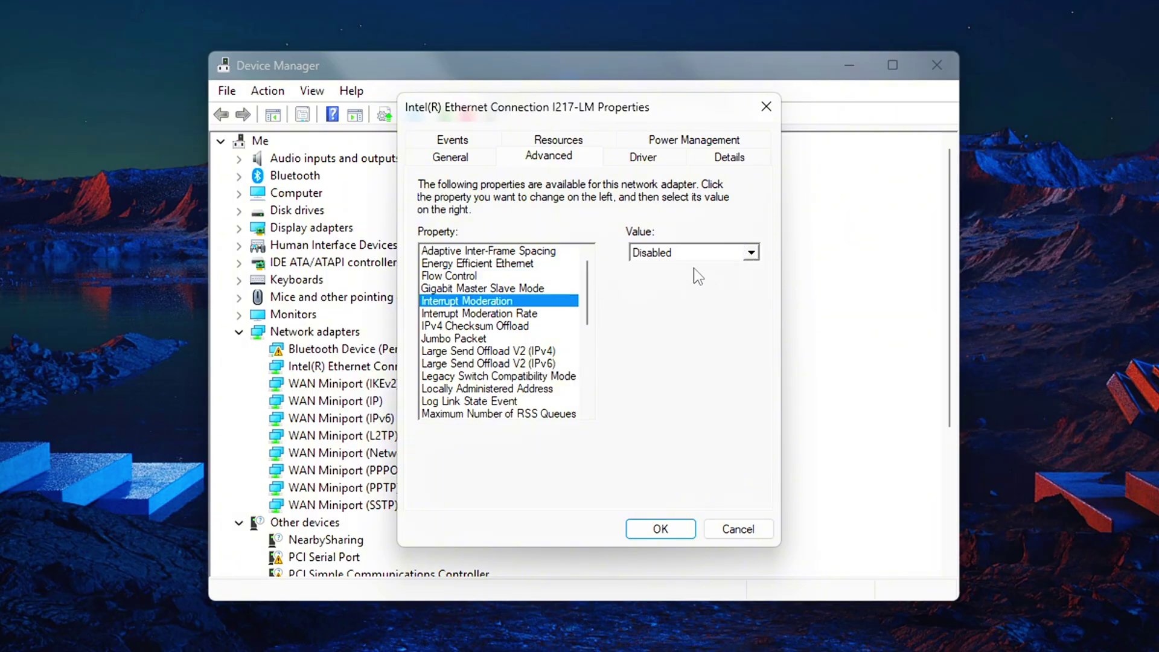
{"action": "left_click", "coordinate": [725, 256]}
{"action": "left_click", "coordinate": [752, 274]}
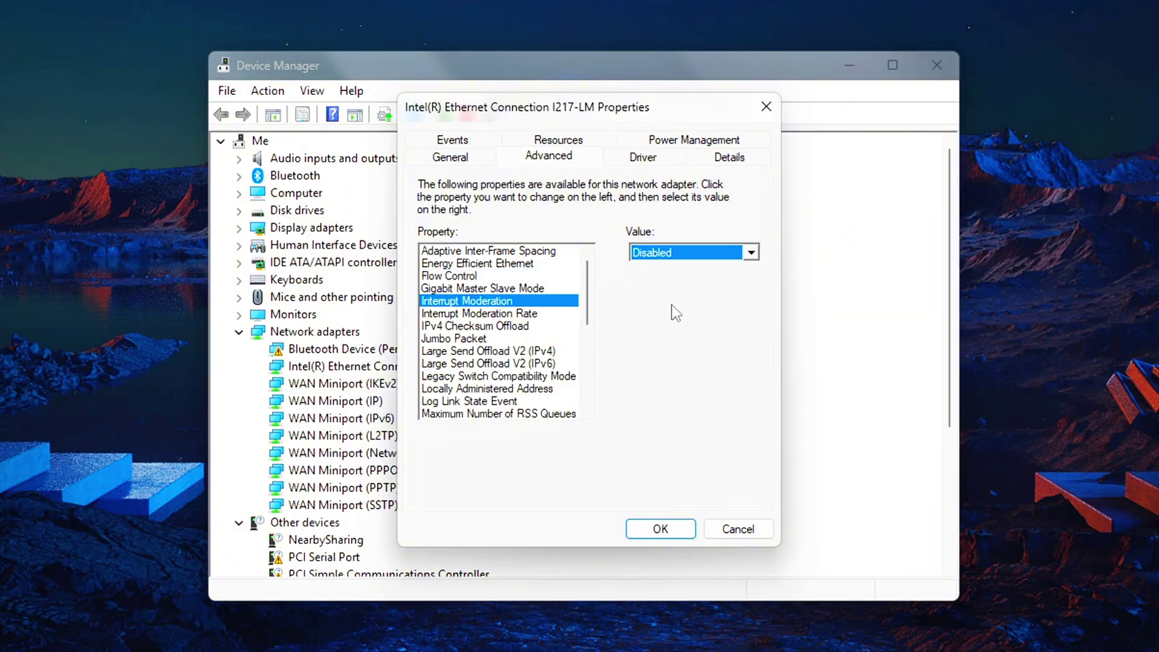
- Set Large Send Offload V2 to Disabled for both IPv4 and IPv6
{"action": "left_click", "coordinate": [724, 252]}
{"action": "left_click", "coordinate": [693, 269]}
{"action": "left_click", "coordinate": [550, 360]}
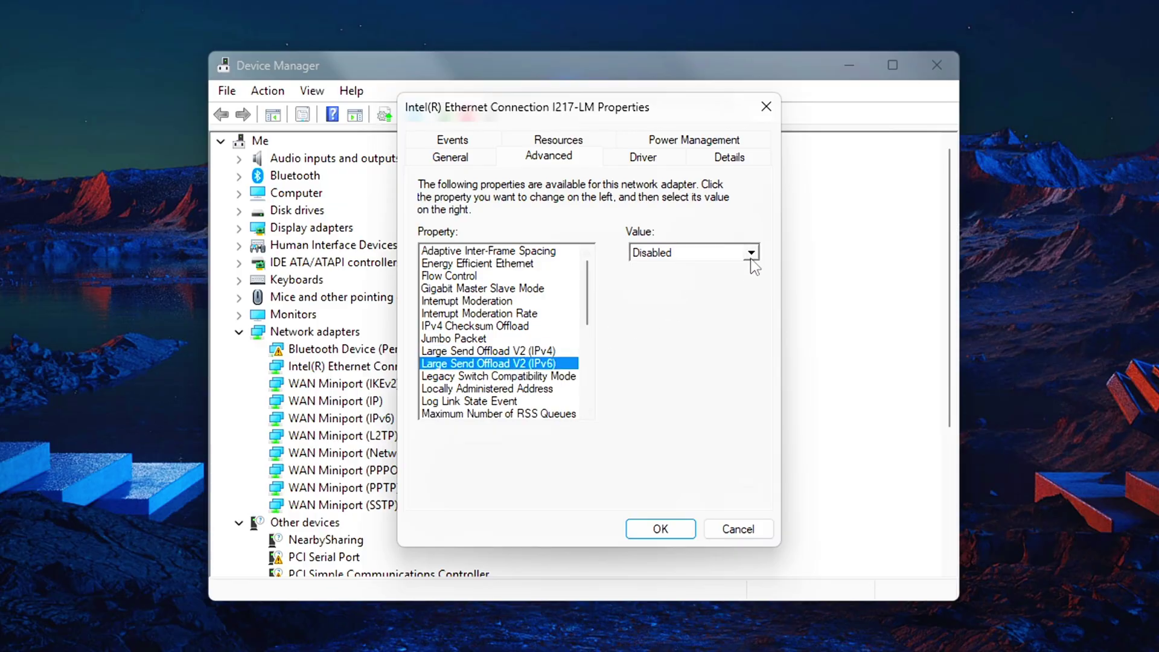
{"action": "left_click", "coordinate": [751, 259]}
{"action": "left_click", "coordinate": [686, 271]}
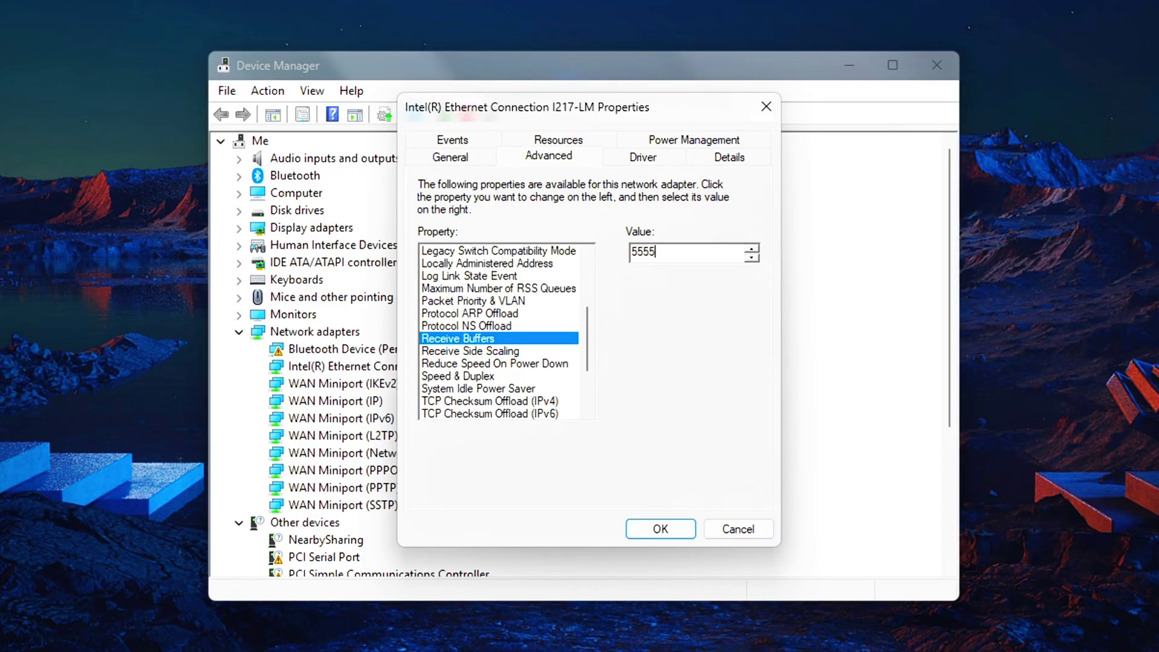
- Set Receive Buffers to 2048 and replace the Transmit Buffers value of 11111 with a valid one
{"action": "left_click", "coordinate": [560, 257]}
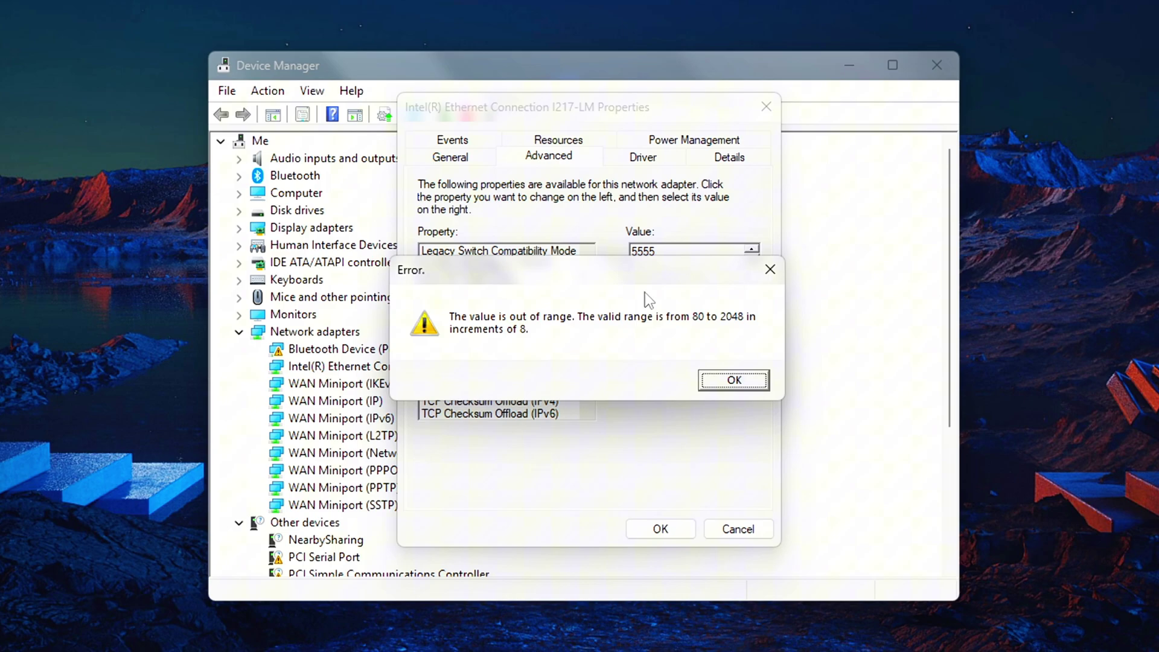
{"action": "left_click", "coordinate": [712, 381]}
{"action": "type", "text": "2048"}
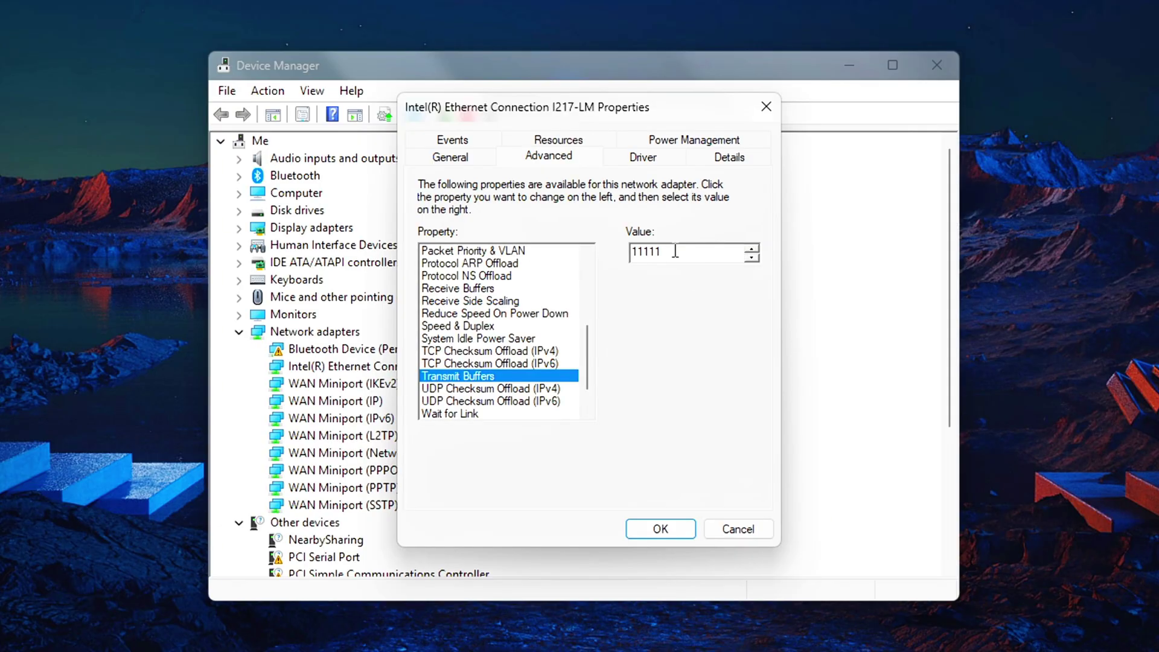
{"action": "key", "text": "Tab"}
{"action": "type", "text": "20"}
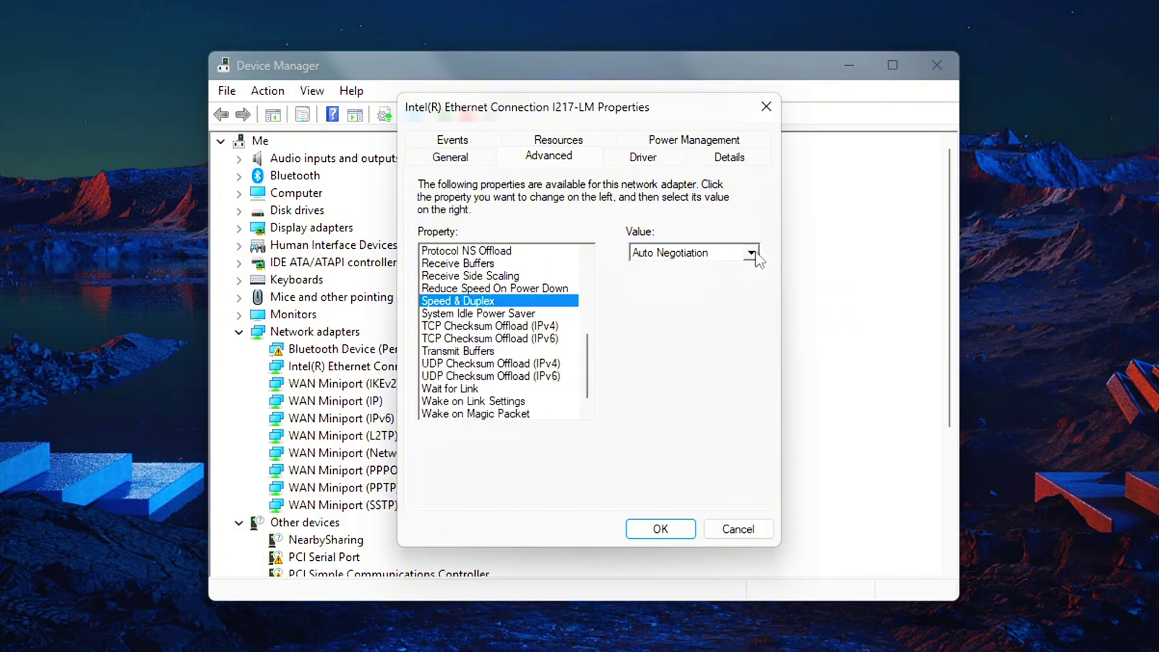
- Set Speed & Duplex to Auto Negotiation and IPv4 Checksum Offload to Disabled
{"action": "left_click", "coordinate": [751, 253]}
{"action": "left_click", "coordinate": [680, 334]}
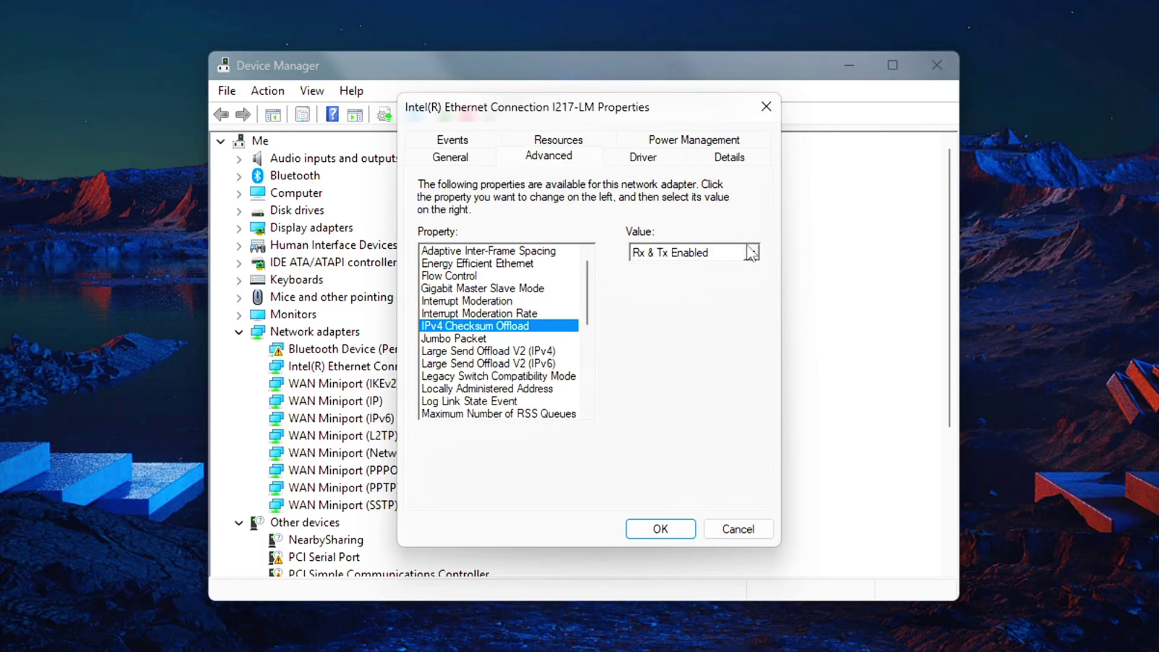
{"action": "left_click", "coordinate": [751, 252]}
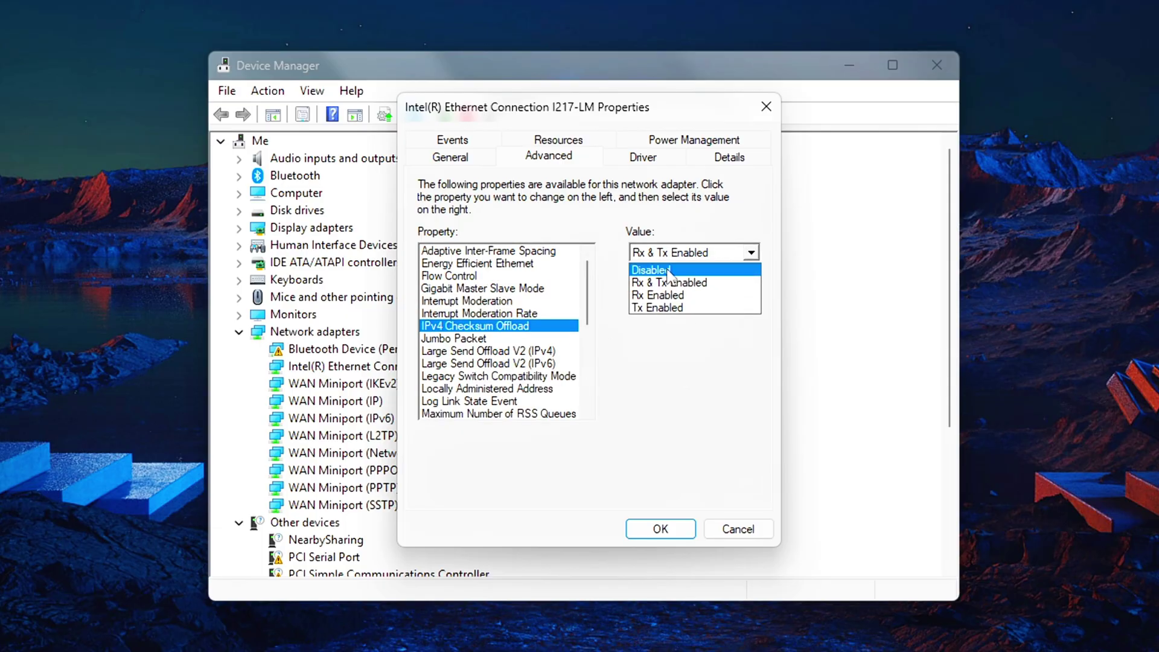
{"action": "left_click", "coordinate": [731, 271]}
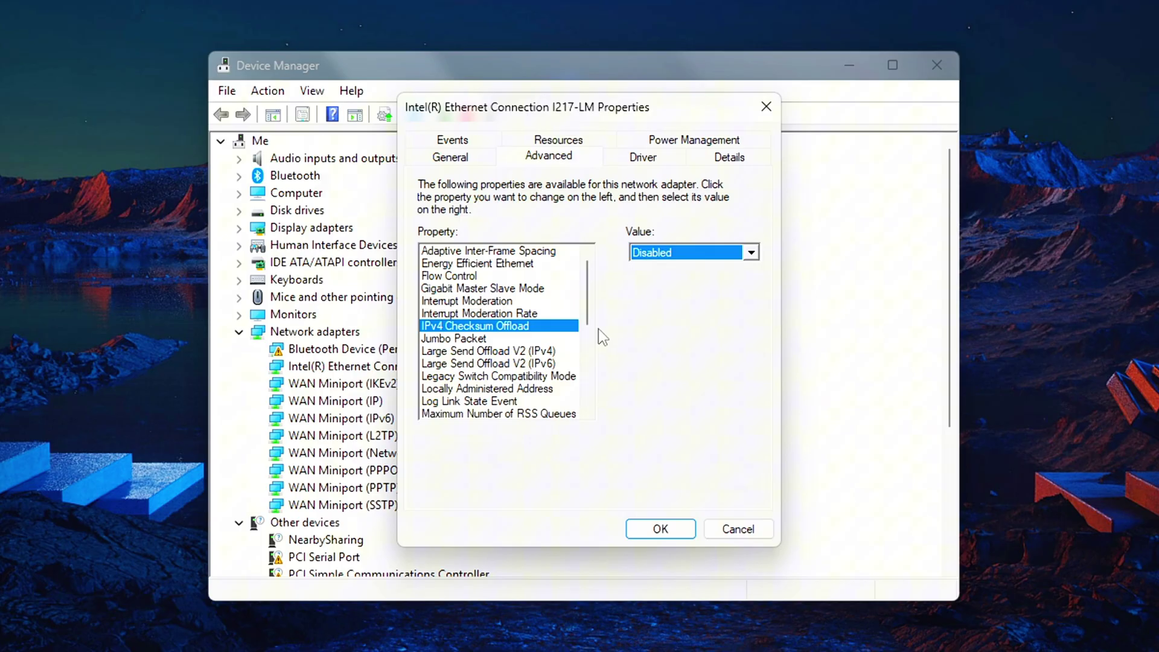
- Set TCP Checksum Offload to Disabled for both IPv4 and IPv6
{"action": "scroll", "coordinate": [537, 320], "scroll_direction": "down", "scroll_amount": 8}
{"action": "left_click", "coordinate": [537, 314]}
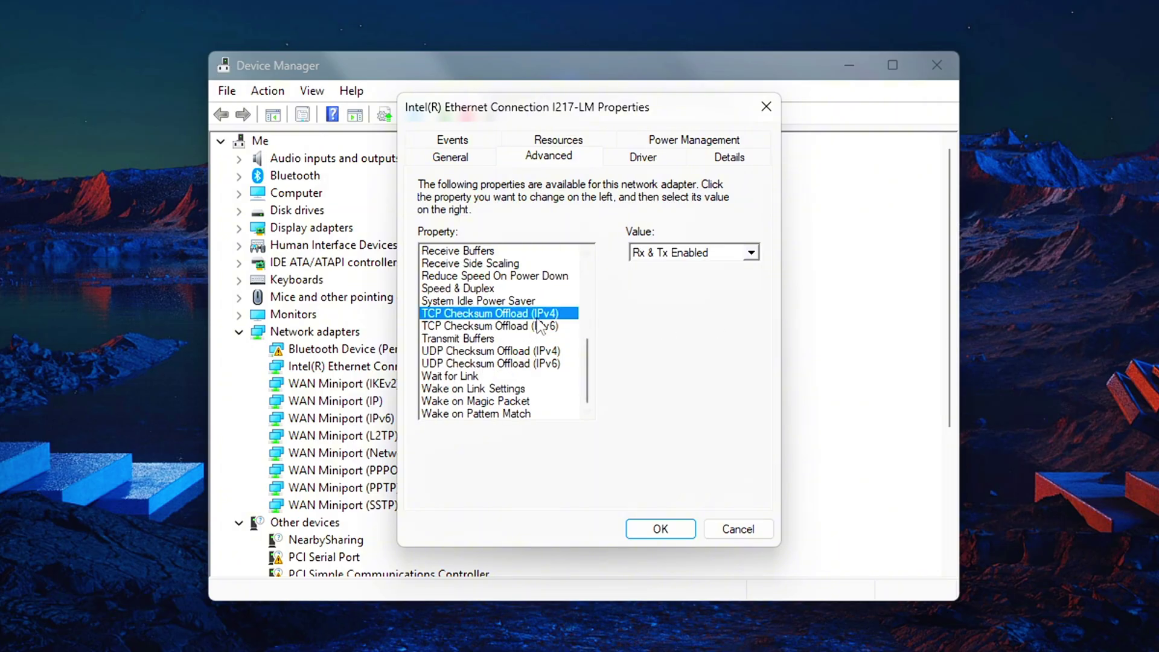
{"action": "left_click", "coordinate": [751, 254]}
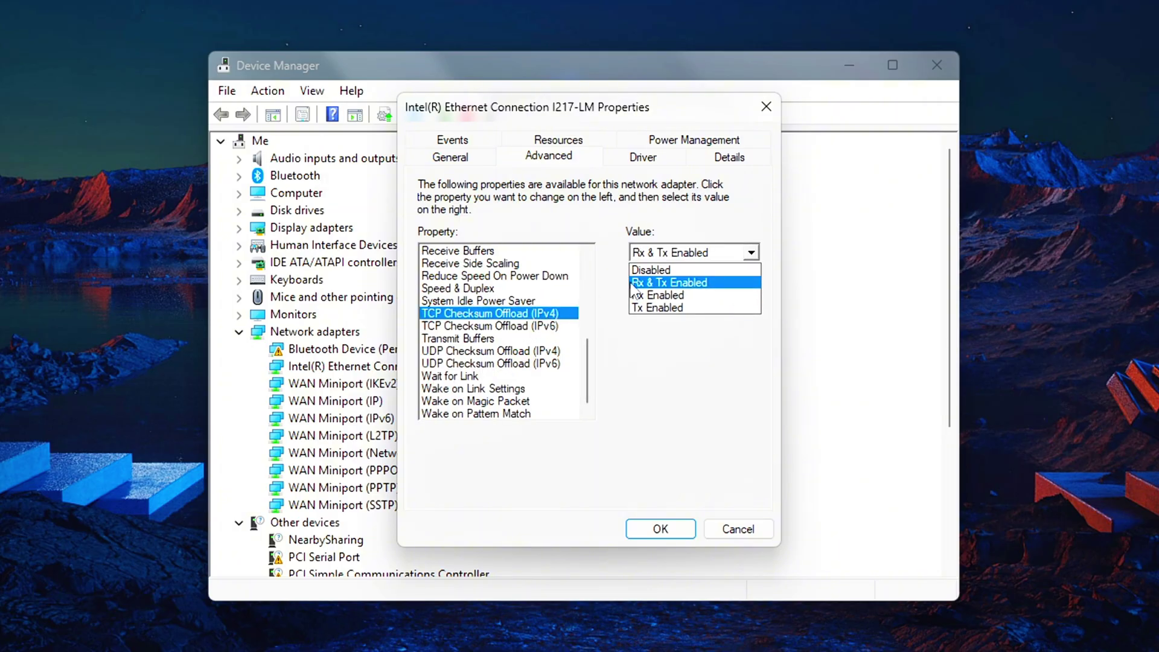
{"action": "left_click", "coordinate": [641, 270]}
{"action": "left_click", "coordinate": [501, 326]}
{"action": "left_click", "coordinate": [706, 254]}
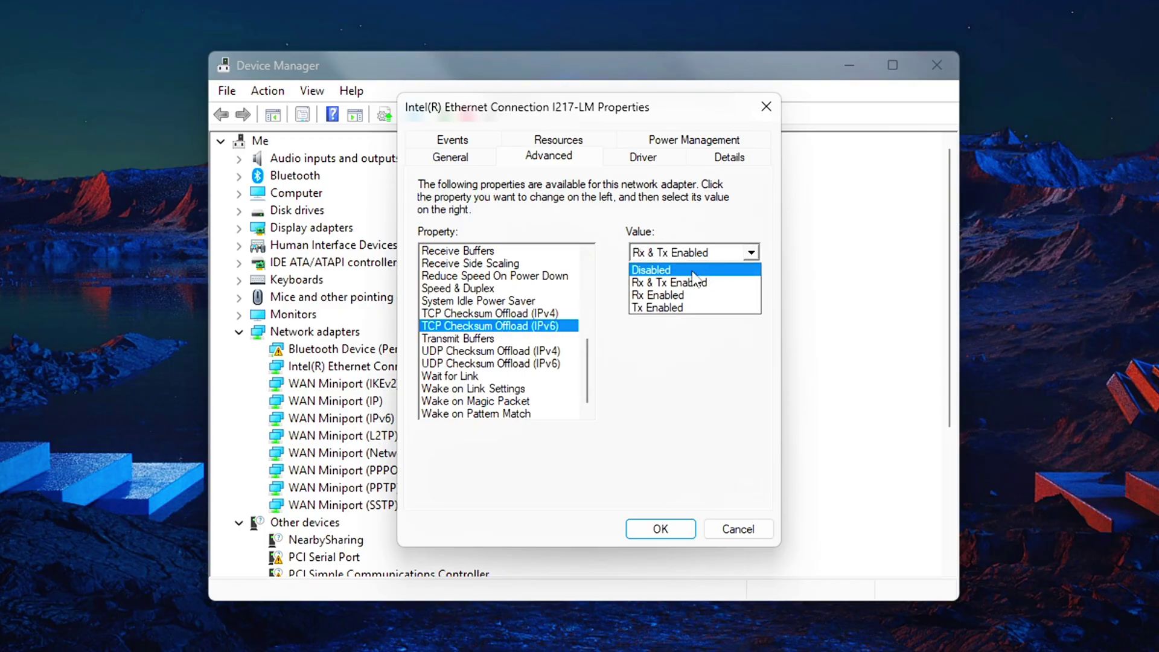
{"action": "left_click", "coordinate": [664, 270]}
- Set UDP Checksum Offload to Disabled for both IPv4 and IPv6
{"action": "left_click", "coordinate": [480, 352]}
{"action": "left_click", "coordinate": [702, 252]}
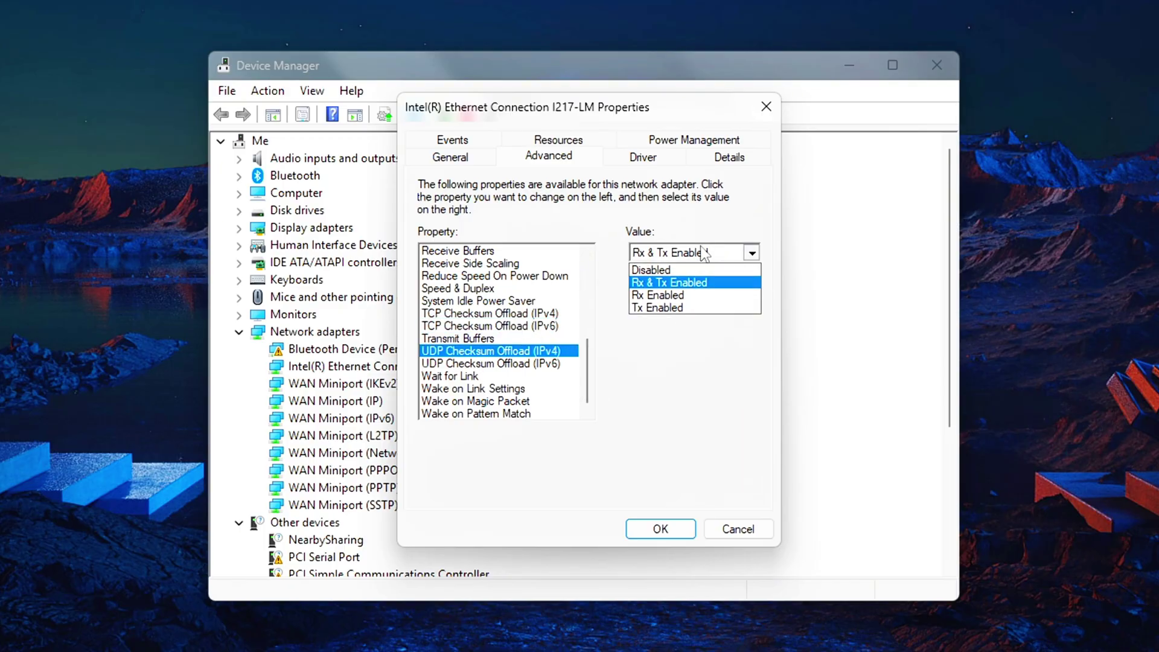
{"action": "left_click", "coordinate": [711, 270]}
{"action": "left_click", "coordinate": [524, 364]}
{"action": "left_click", "coordinate": [663, 254]}
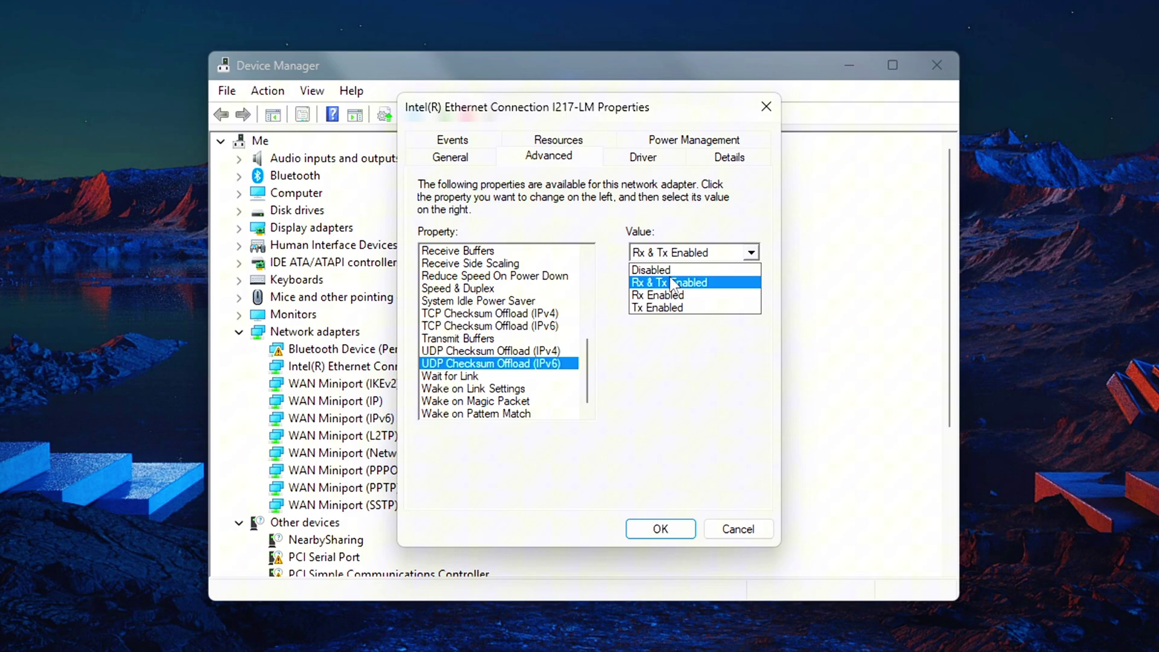
{"action": "left_click", "coordinate": [676, 269]}
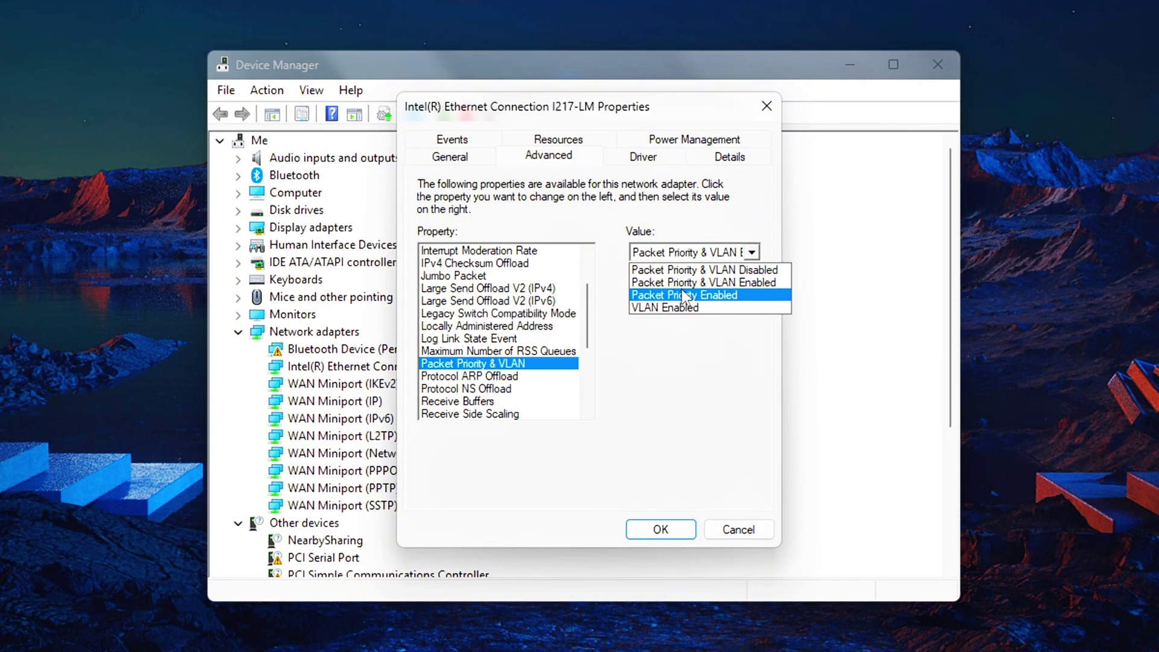
- Set Packet Priority & VLAN to Packet Priority & VLAN Enabled and Receive Side Scaling to Enabled
{"action": "left_click", "coordinate": [731, 281]}
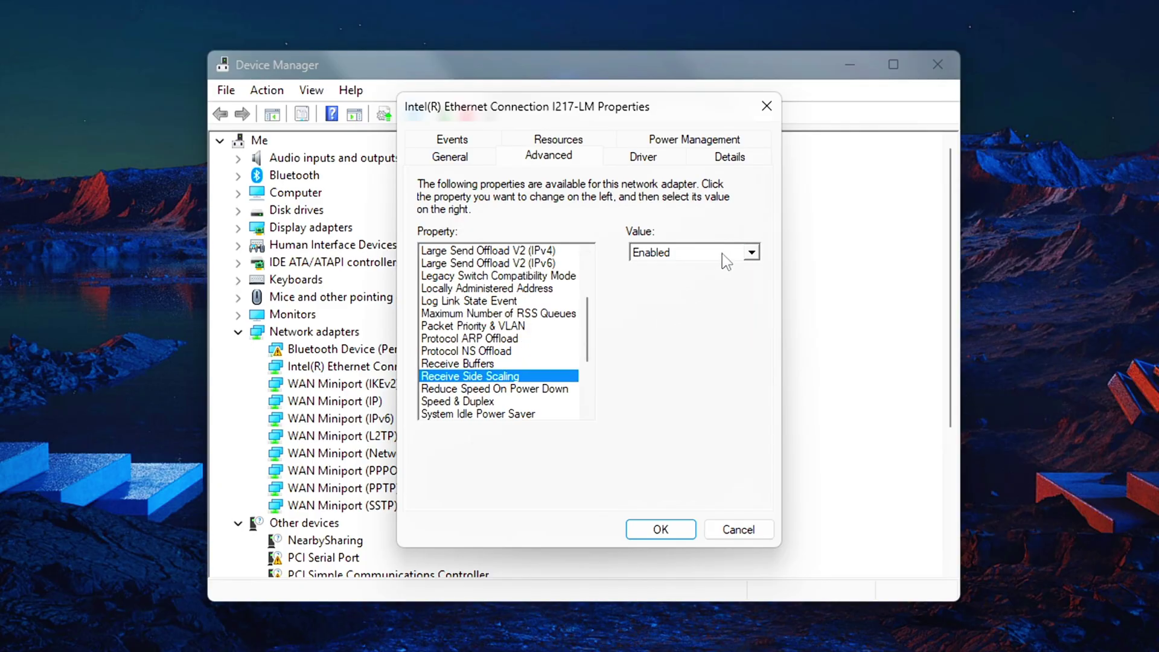
{"action": "left_click", "coordinate": [723, 253]}
{"action": "left_click", "coordinate": [672, 284]}
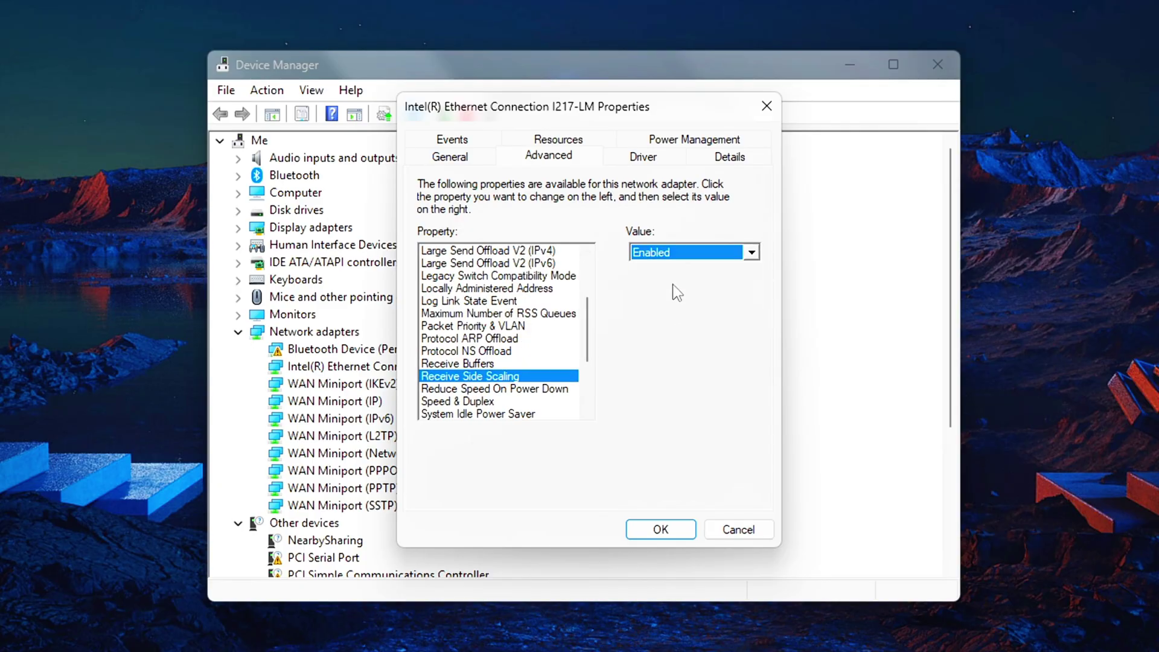
- Set the Wake on Magic Packet property to Disabled
{"action": "scroll", "coordinate": [460, 396], "scroll_direction": "down", "scroll_amount": 3}
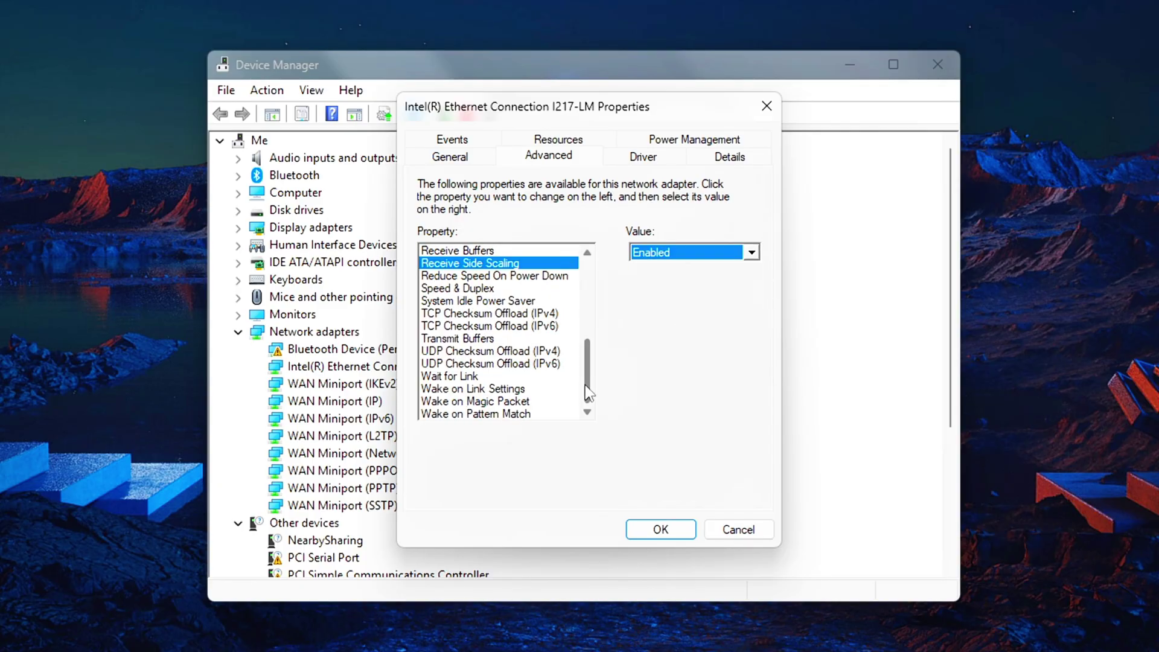
{"action": "left_click", "coordinate": [463, 401]}
{"action": "left_click", "coordinate": [688, 252]}
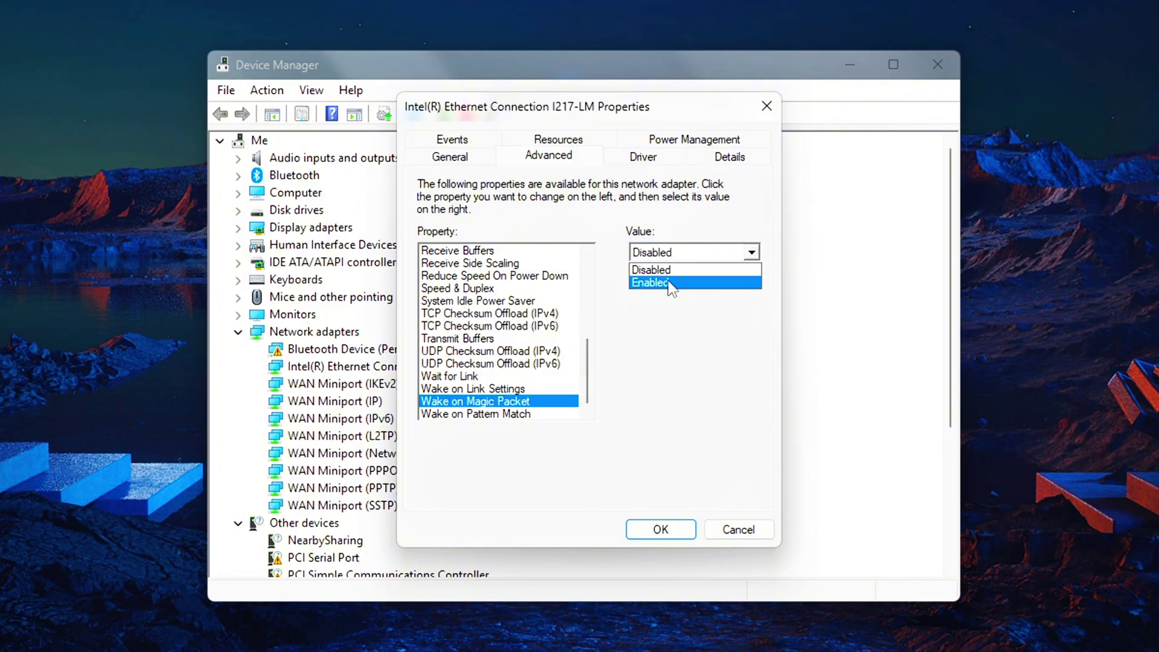
{"action": "left_click", "coordinate": [703, 269]}
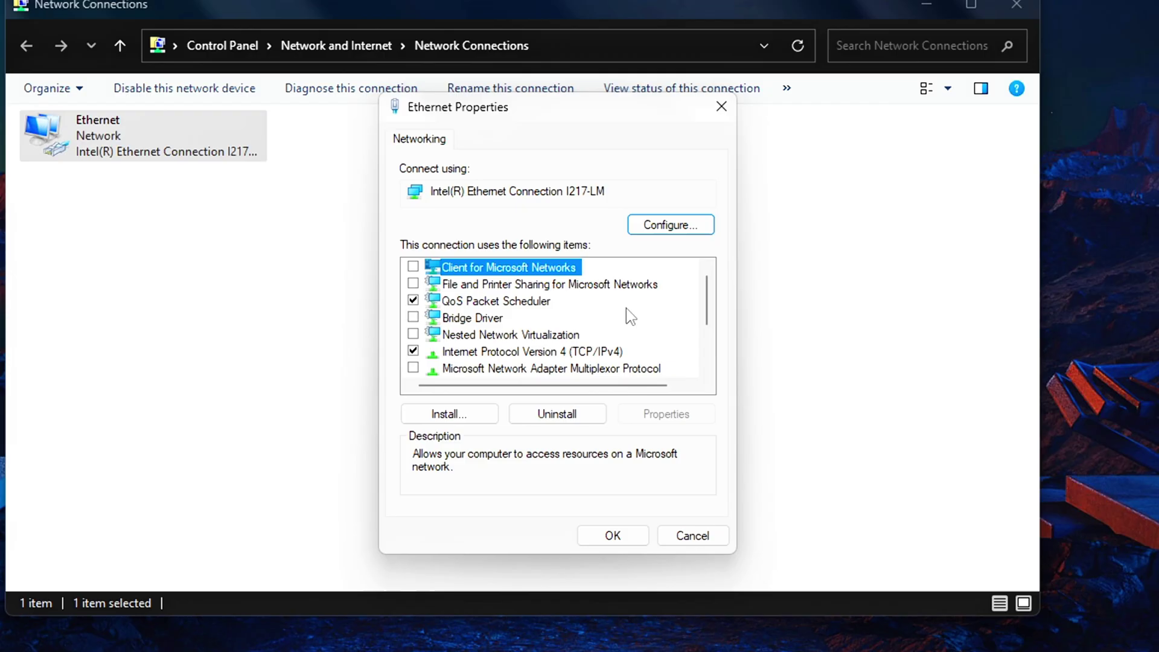
- Disable QoS Packet Scheduler for the Ethernet connection
{"action": "left_click", "coordinate": [413, 300]}
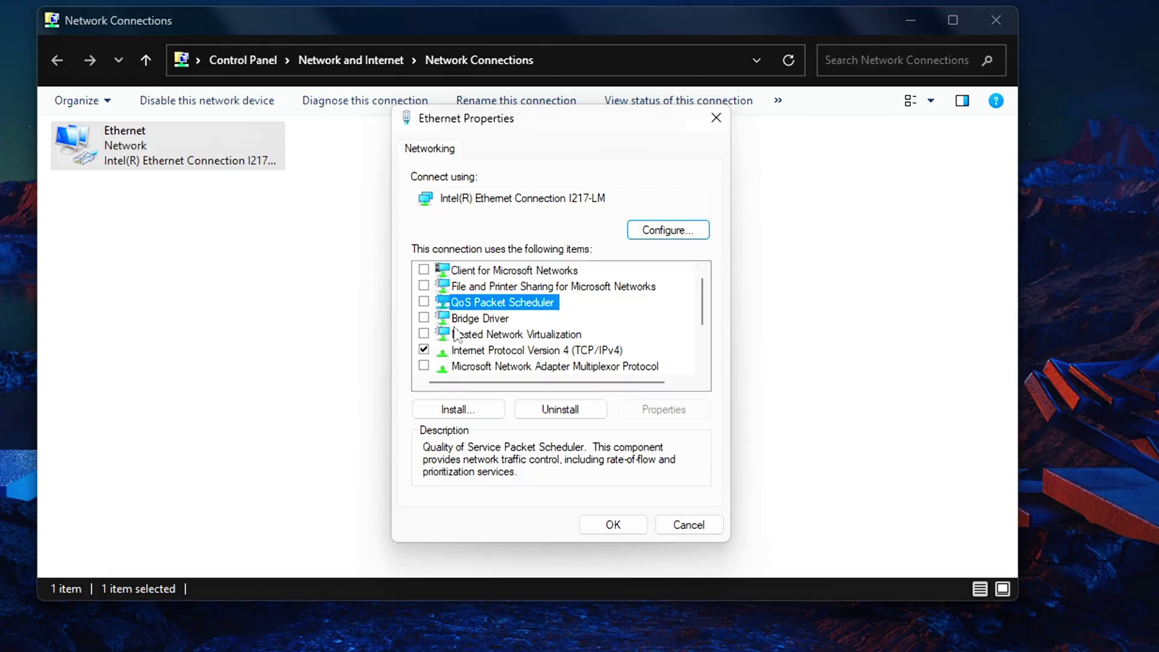
{"action": "left_click", "coordinate": [482, 333]}
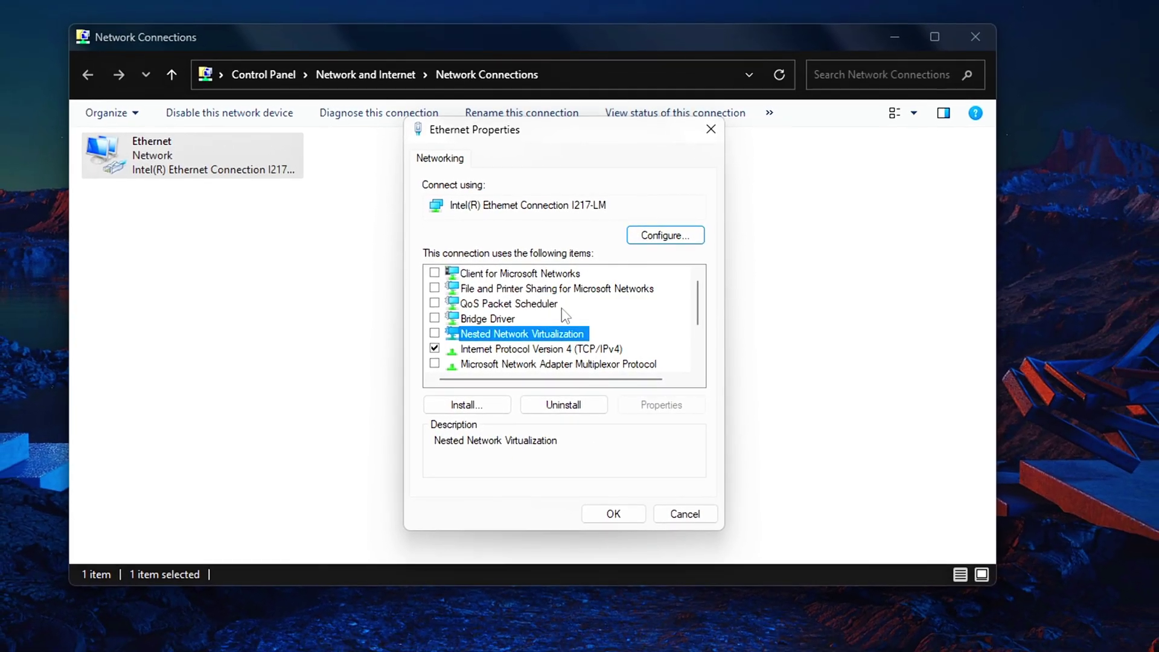
{"action": "scroll", "coordinate": [561, 314], "scroll_direction": "down", "scroll_amount": 2}
- Toggle Microsoft Network Adapter Multiplexor Protocol and Internet Protocol Version 6 (TCP/IPv6) on and back off for the Ethernet connection
{"action": "left_click", "coordinate": [434, 304]}
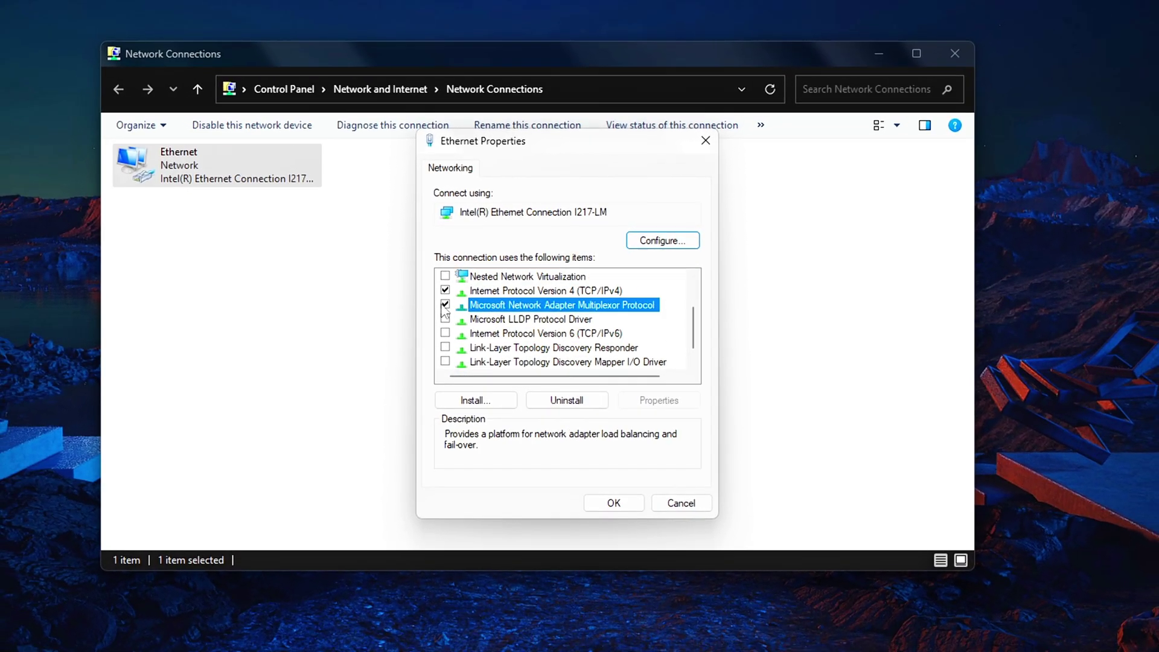
{"action": "left_click", "coordinate": [445, 305]}
{"action": "left_click", "coordinate": [445, 333]}
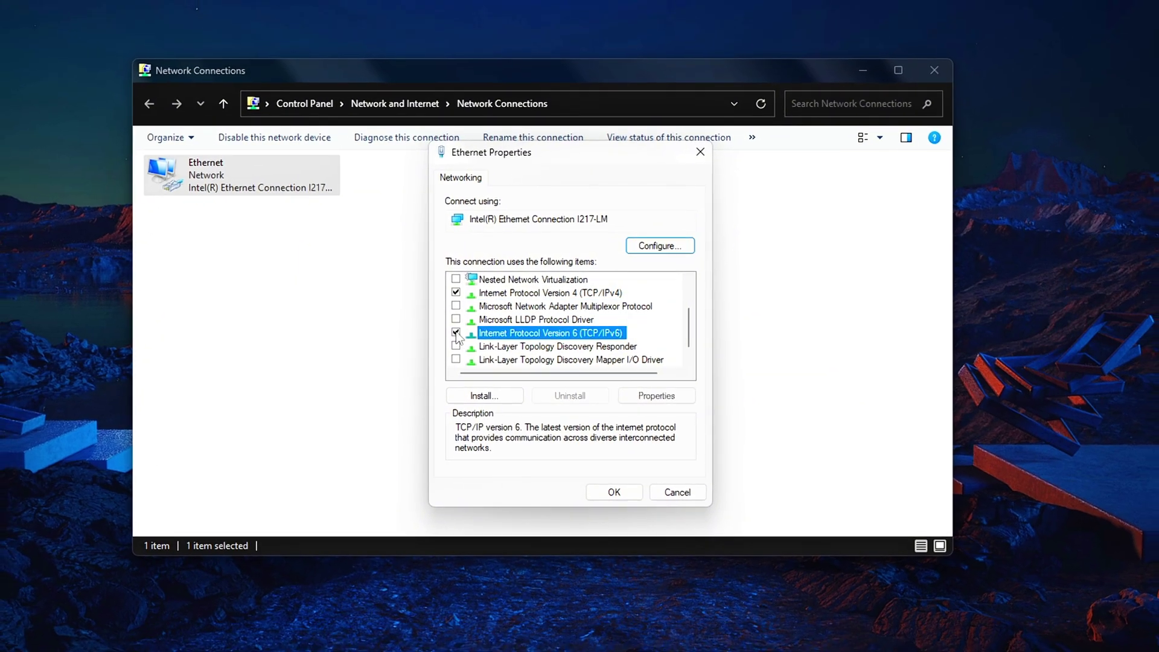
{"action": "left_click", "coordinate": [455, 332]}
{"action": "scroll", "coordinate": [691, 320], "scroll_direction": "down", "scroll_amount": 1}
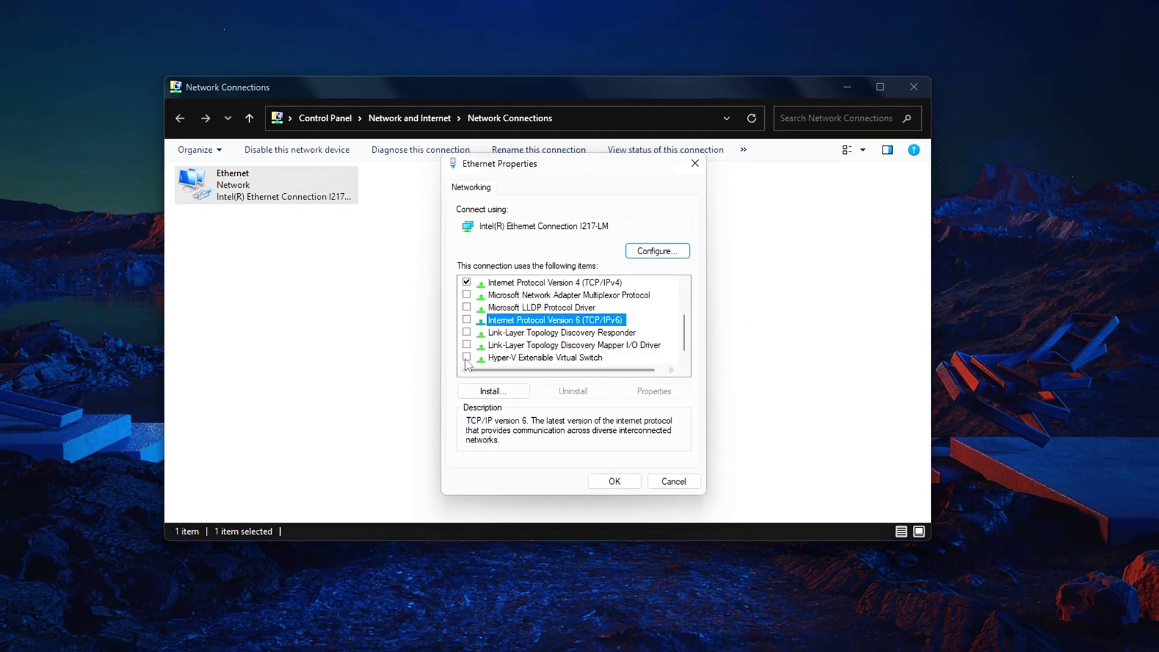
{"action": "left_click", "coordinate": [466, 360]}
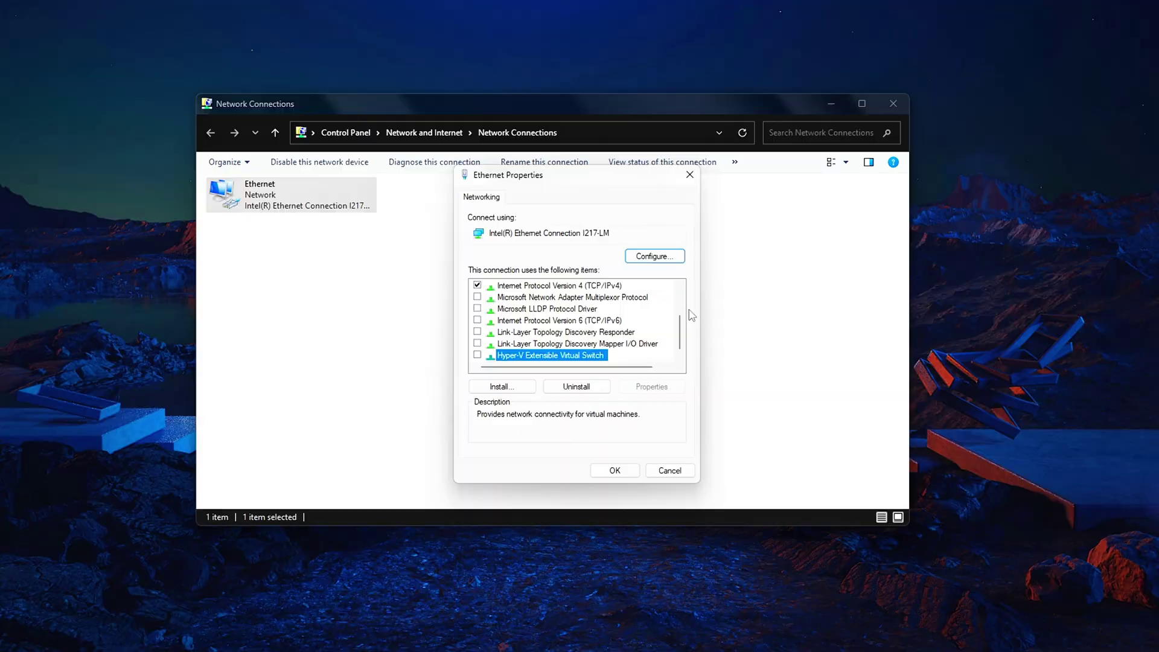
{"action": "scroll", "coordinate": [692, 315], "scroll_direction": "up", "scroll_amount": 5}
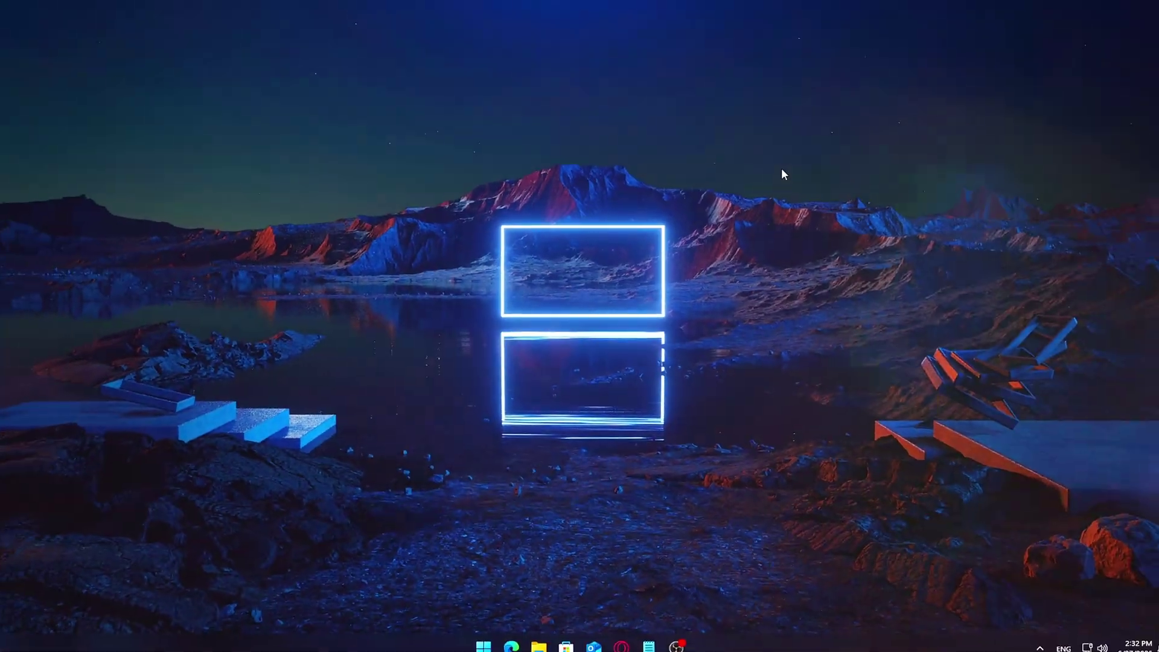
- Open the Ethernet connection's properties from the adapter settings in Control Panel's Network and Sharing Center
{"action": "key", "text": "super"}
{"action": "type", "text": "control Panel"}
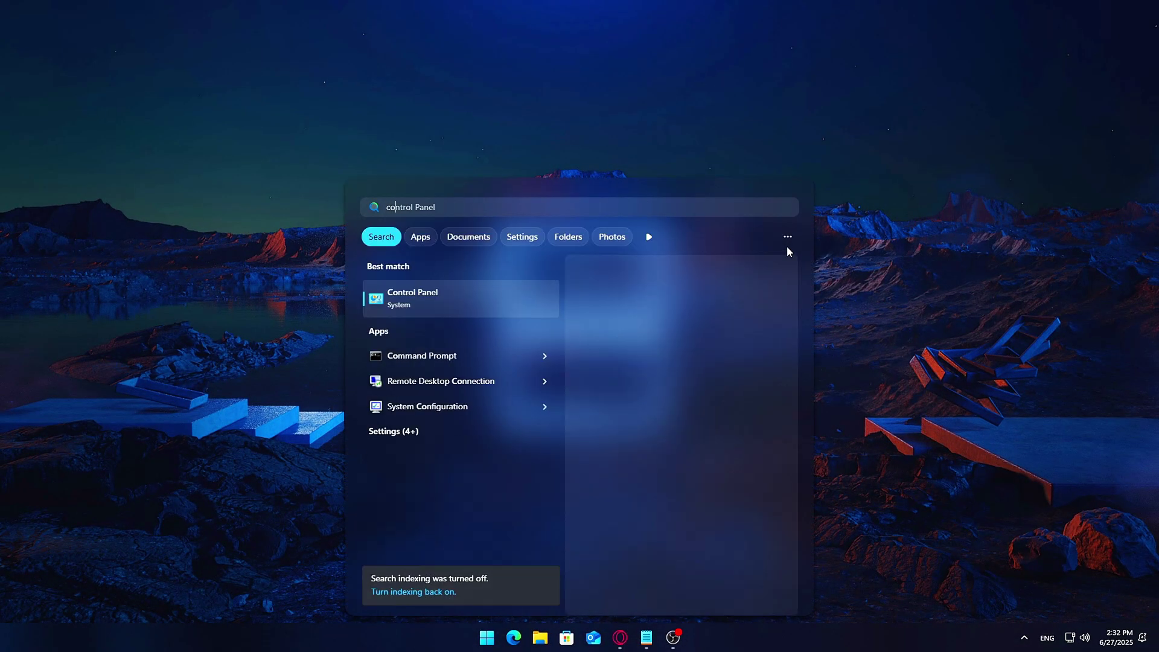
{"action": "key", "text": "Return"}
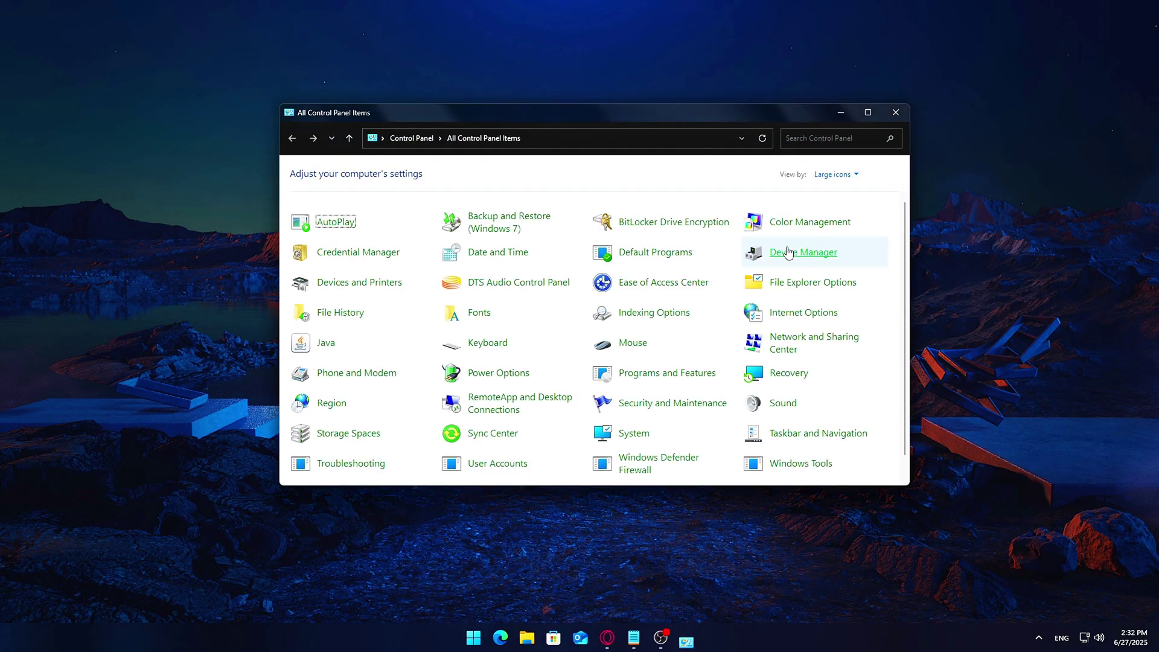
{"action": "scroll", "coordinate": [887, 265], "scroll_direction": "down", "scroll_amount": 1}
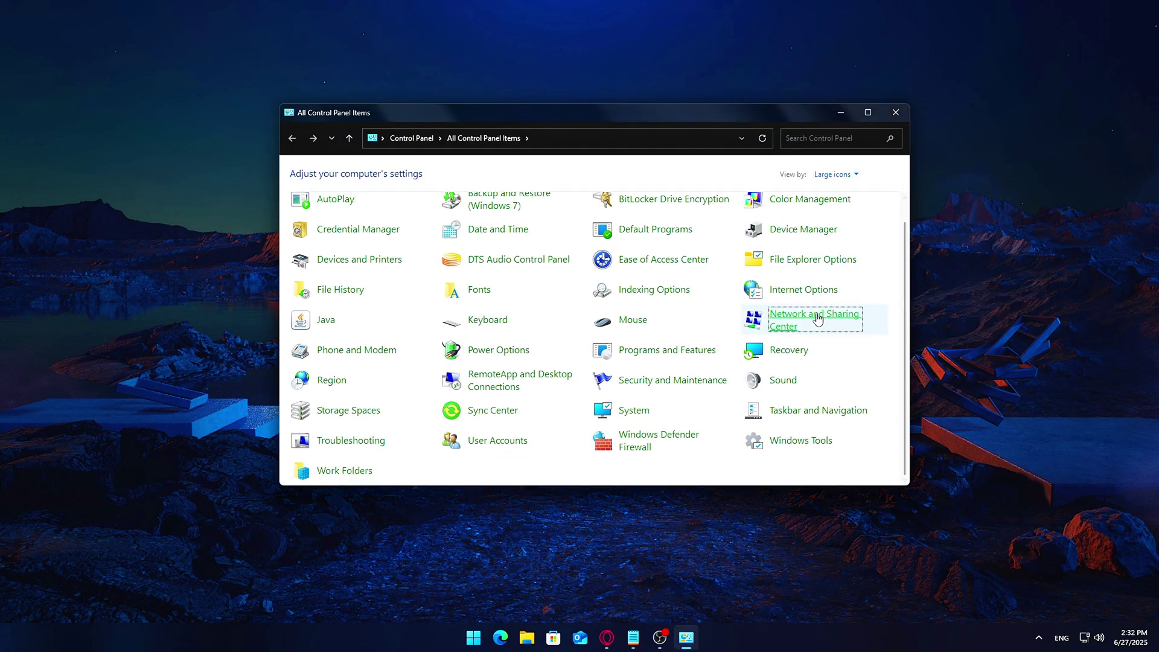
{"action": "key", "text": "Return"}
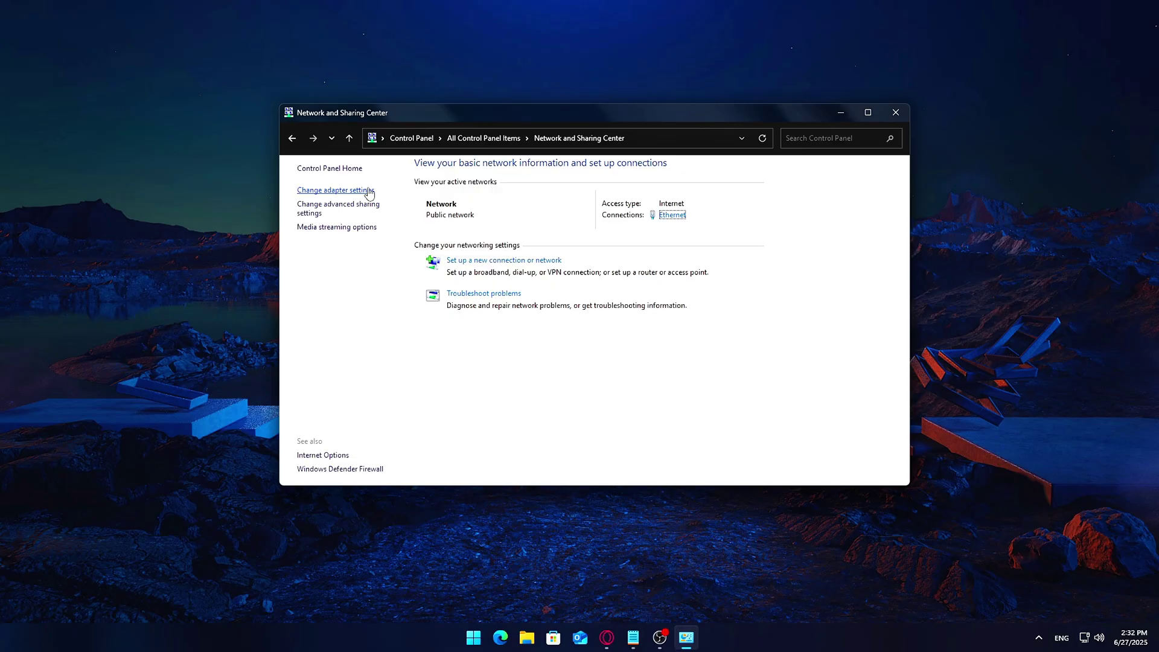
{"action": "left_click", "coordinate": [346, 191]}
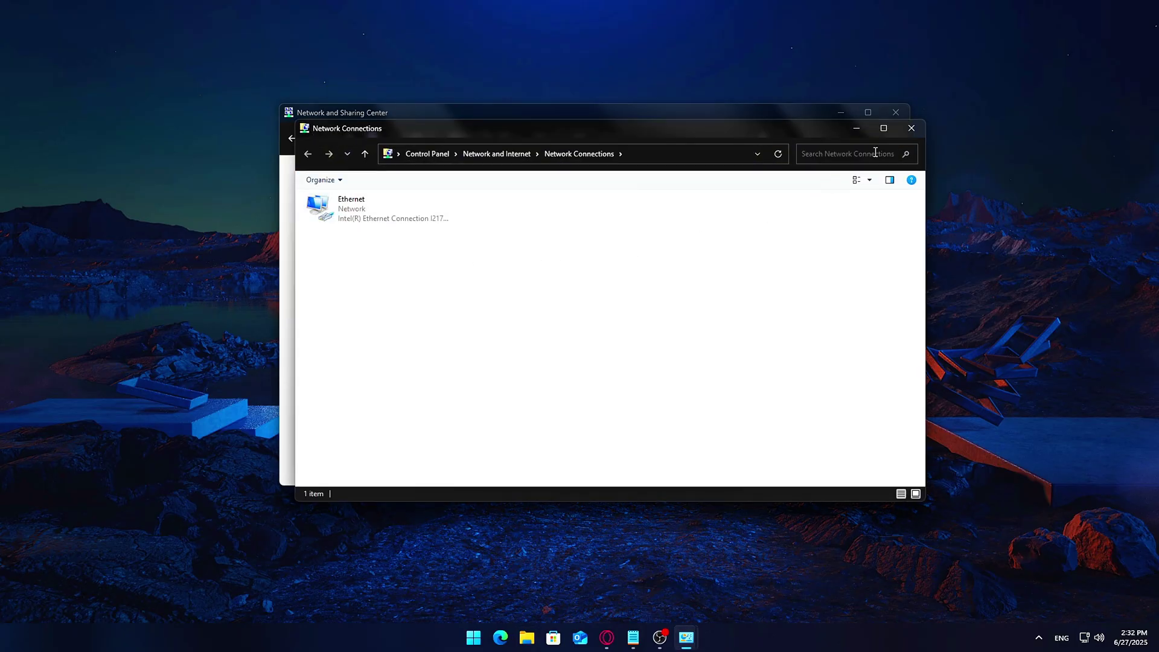
{"action": "left_click_drag", "start_coordinate": [830, 133], "coordinate": [790, 138]}
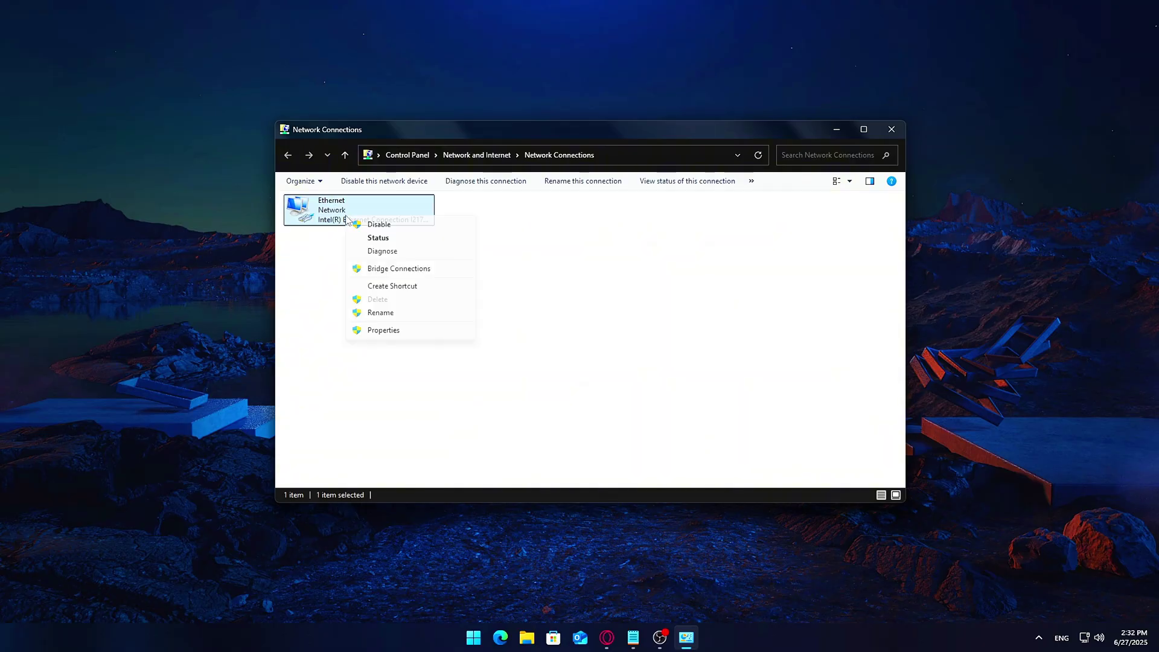
{"action": "key", "text": "alt+Return"}
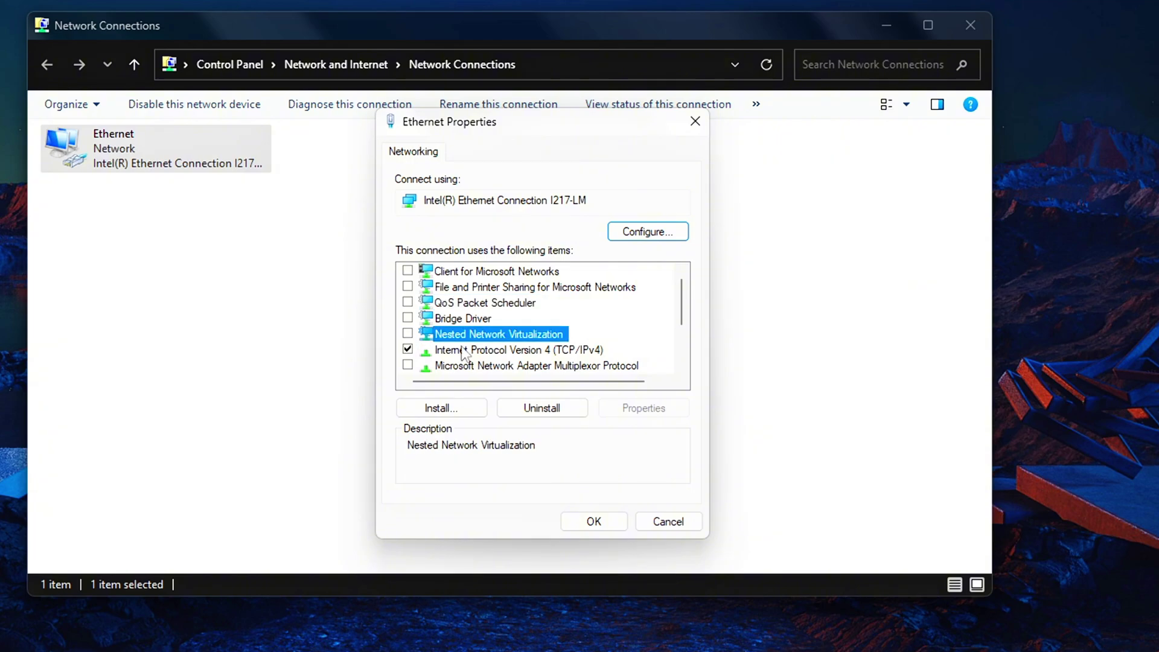
- Review the connection's items and open the properties of Internet Protocol Version 4 (TCP/IPv4)
{"action": "scroll", "coordinate": [670, 293], "scroll_direction": "down", "scroll_amount": 2}
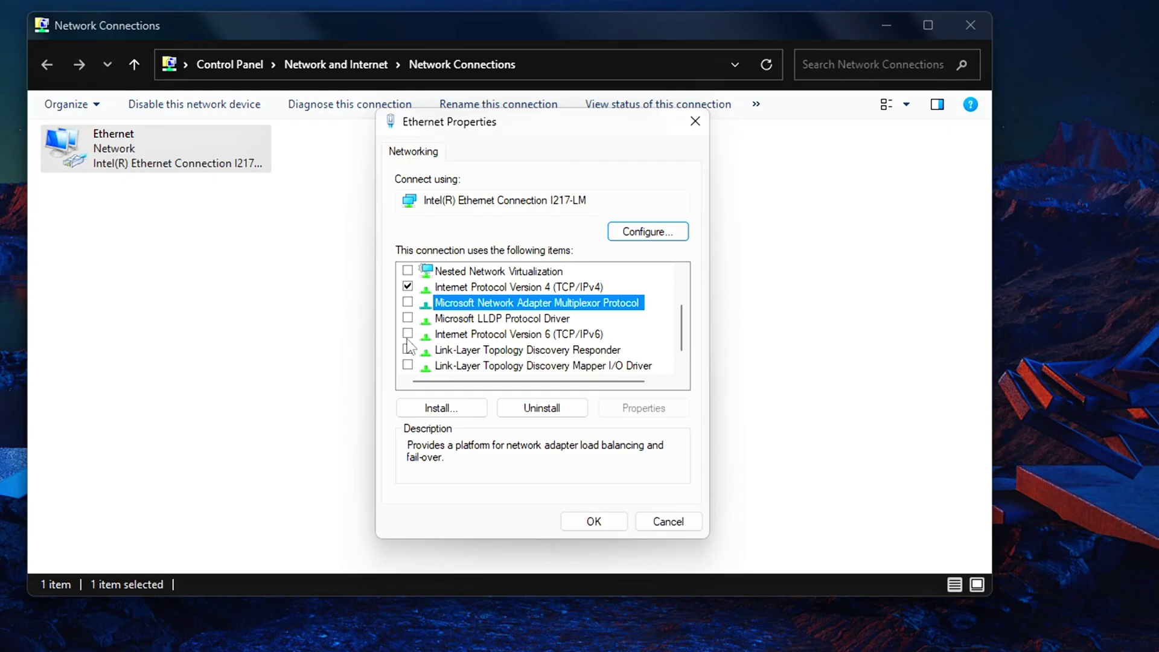
{"action": "scroll", "coordinate": [684, 320], "scroll_direction": "down", "scroll_amount": 1}
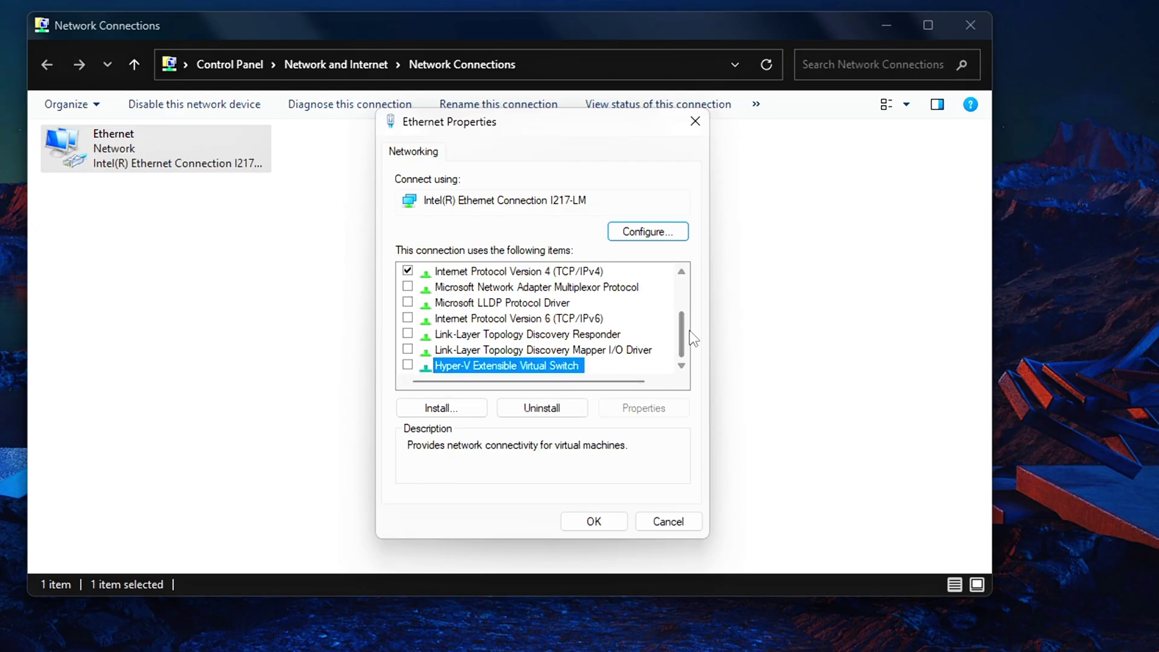
{"action": "left_click_drag", "start_coordinate": [686, 280], "coordinate": [674, 314]}
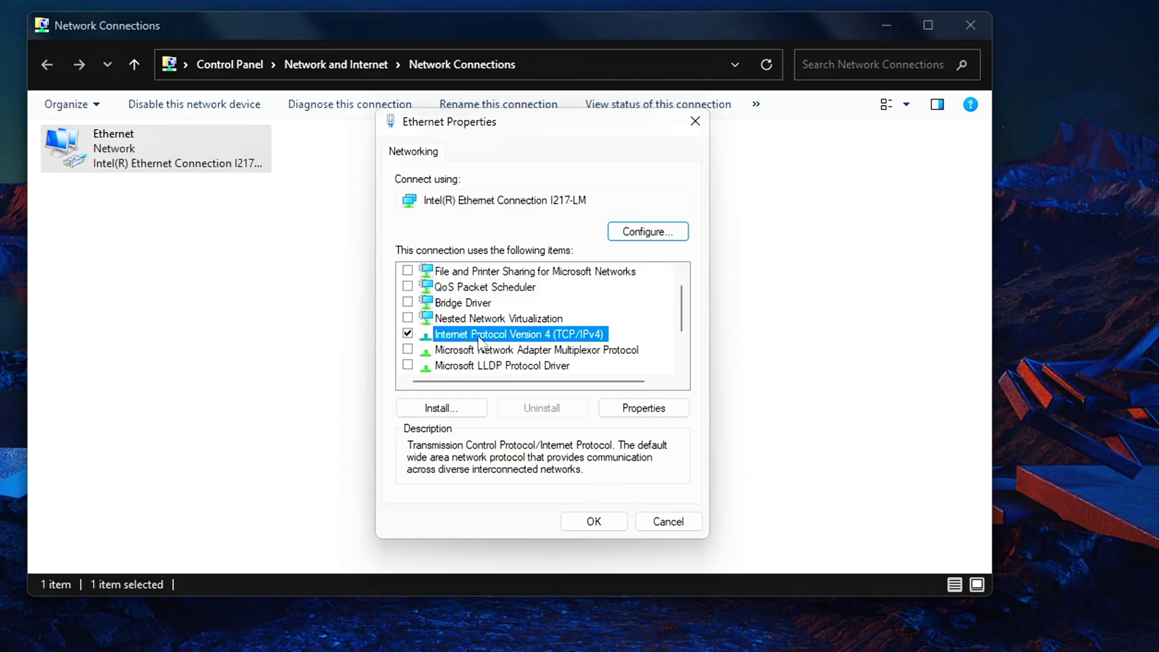
{"action": "double_click", "coordinate": [480, 335]}
{"action": "left_click_drag", "start_coordinate": [642, 201], "coordinate": [594, 177]}
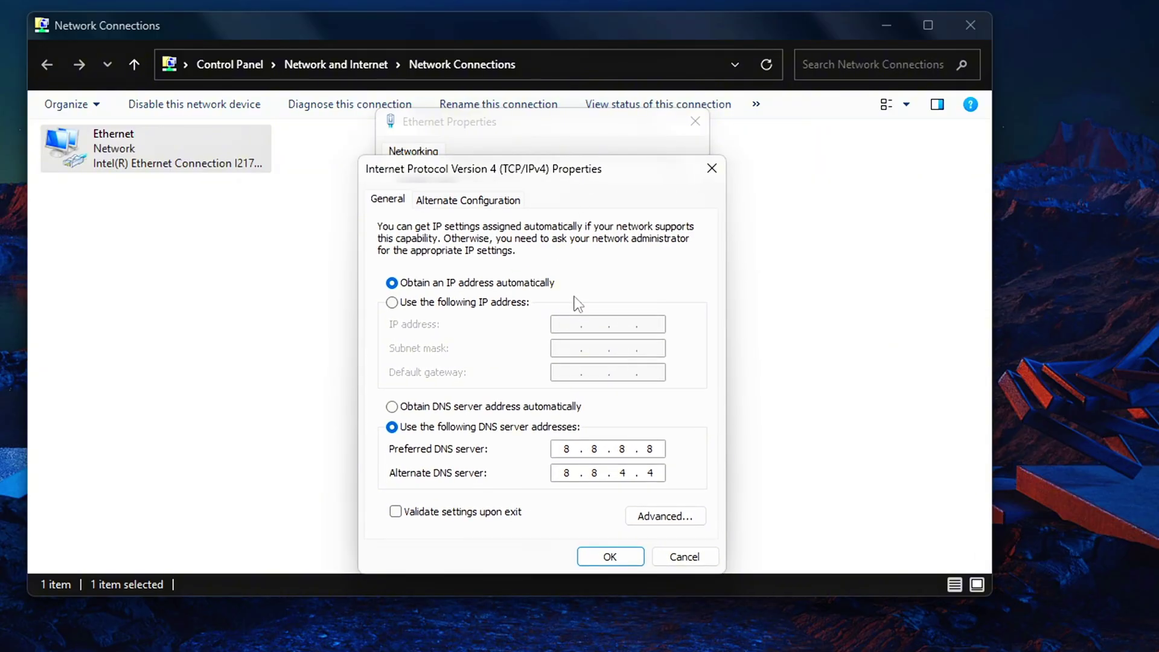
- Disable NetBIOS over TCP/IP in the advanced WINS settings and confirm the IPv4 properties
{"action": "left_click", "coordinate": [662, 518]}
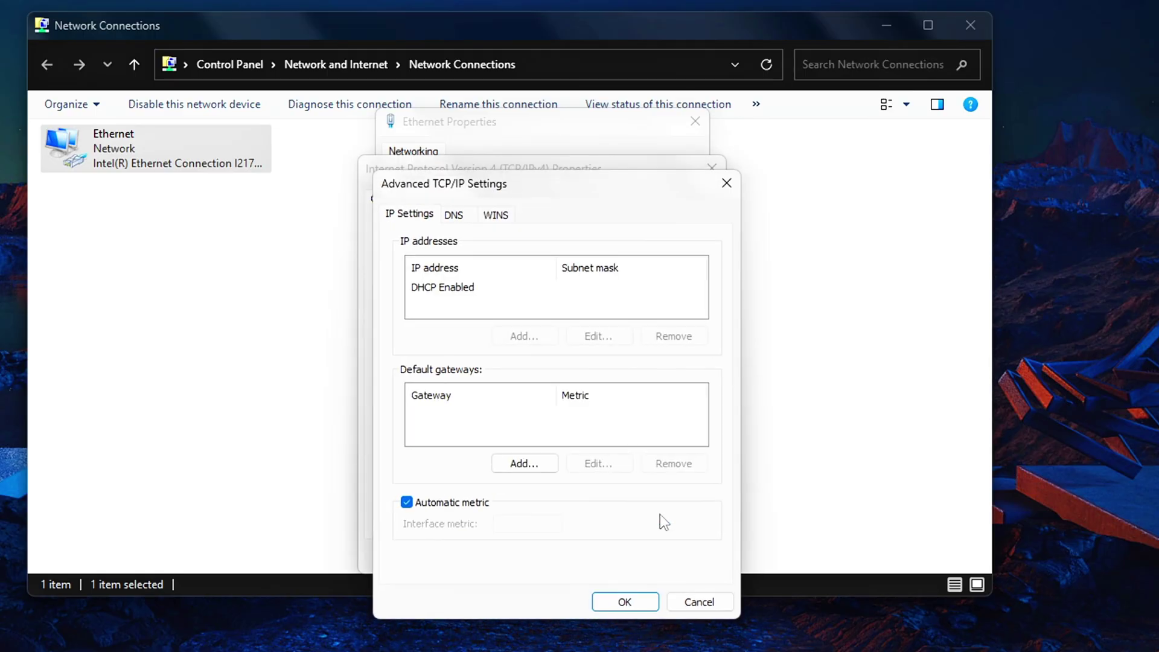
{"action": "left_click", "coordinate": [505, 219]}
{"action": "left_click_drag", "start_coordinate": [542, 189], "coordinate": [534, 151]}
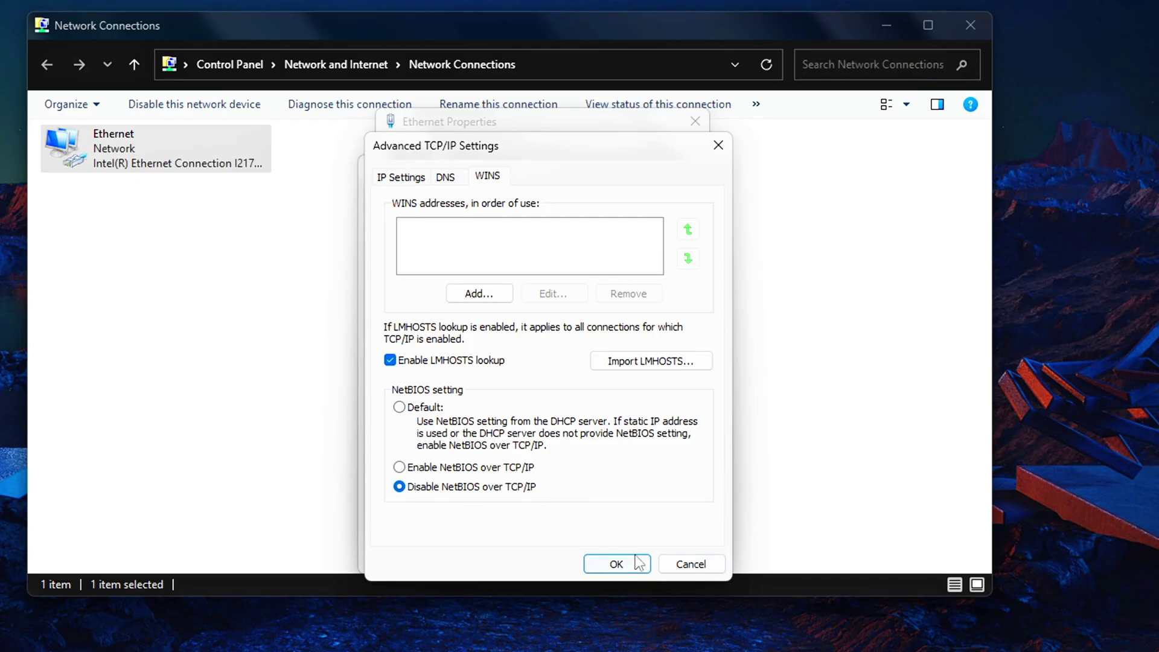
{"action": "left_click", "coordinate": [615, 563]}
{"action": "left_click", "coordinate": [604, 554]}
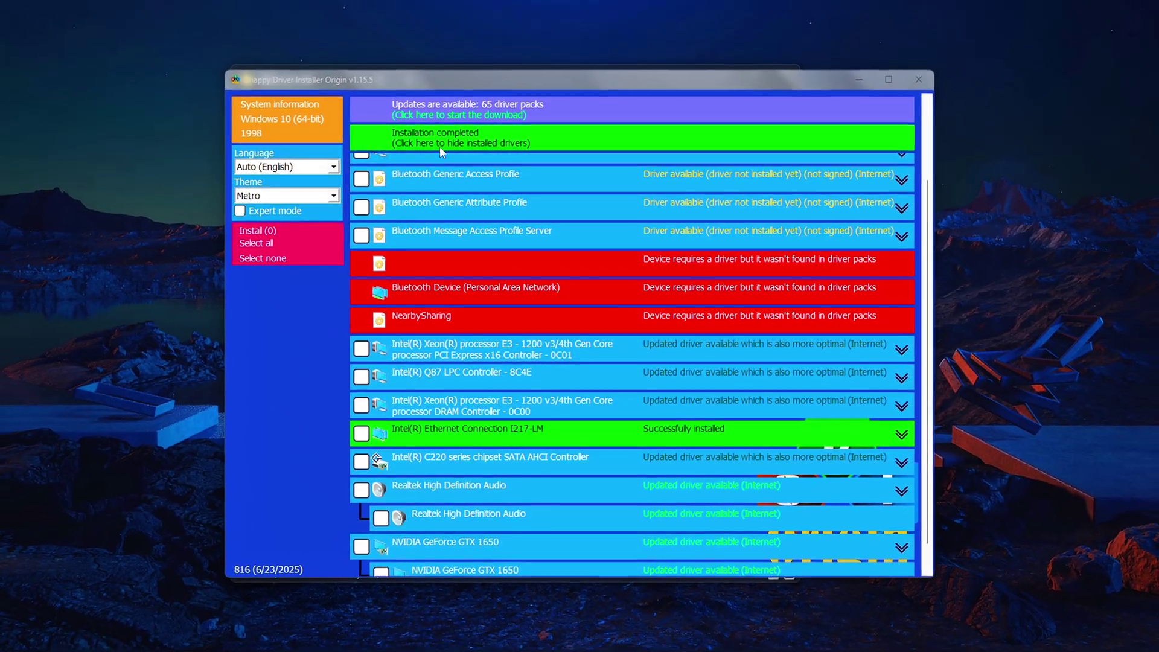
- Hide the installed drivers in Snappy Driver Installer Origin and display the Ethernet performance in Task Manager
{"action": "left_click", "coordinate": [490, 136]}
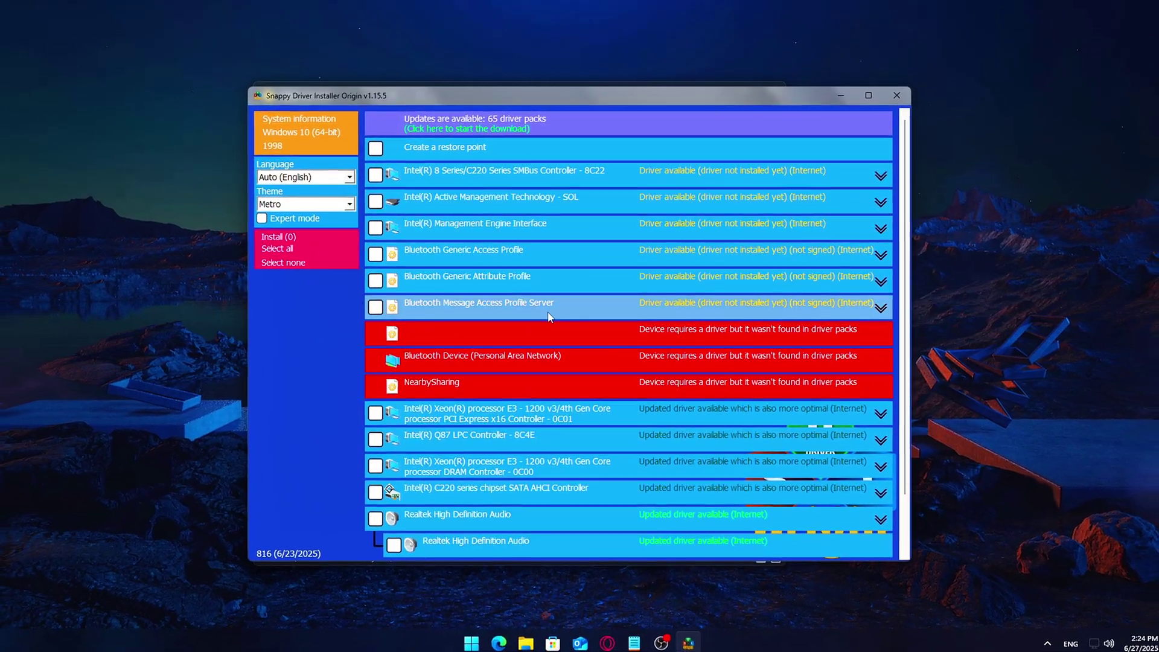
{"action": "key", "text": "ctrl+shift+Escape"}
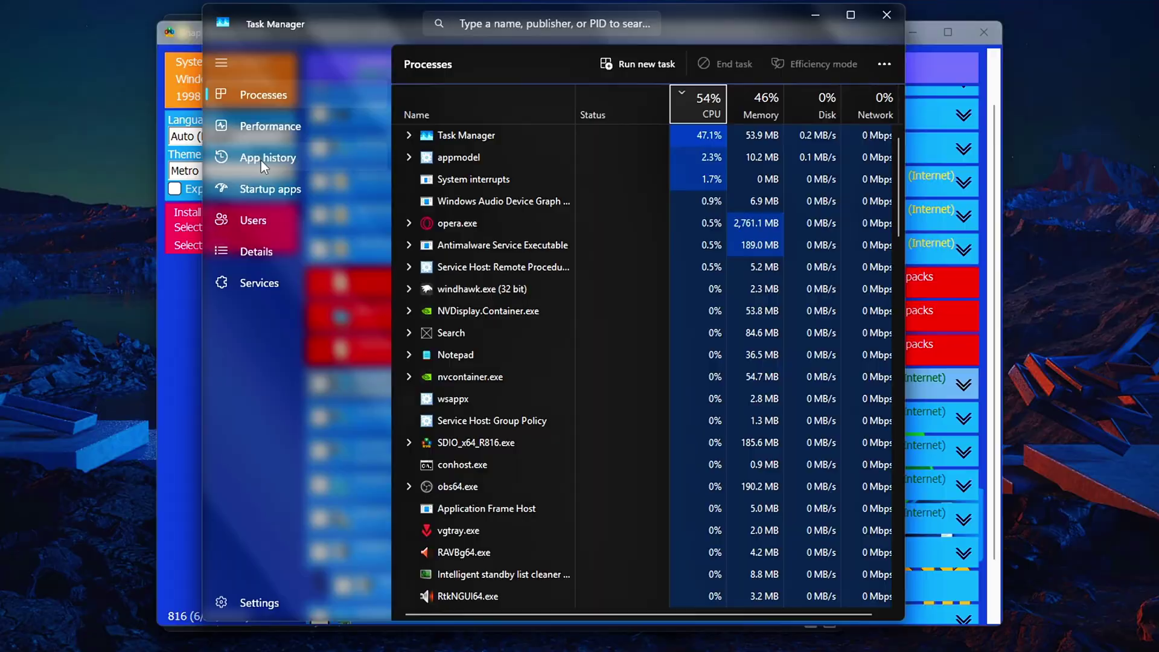
{"action": "left_click", "coordinate": [272, 76]}
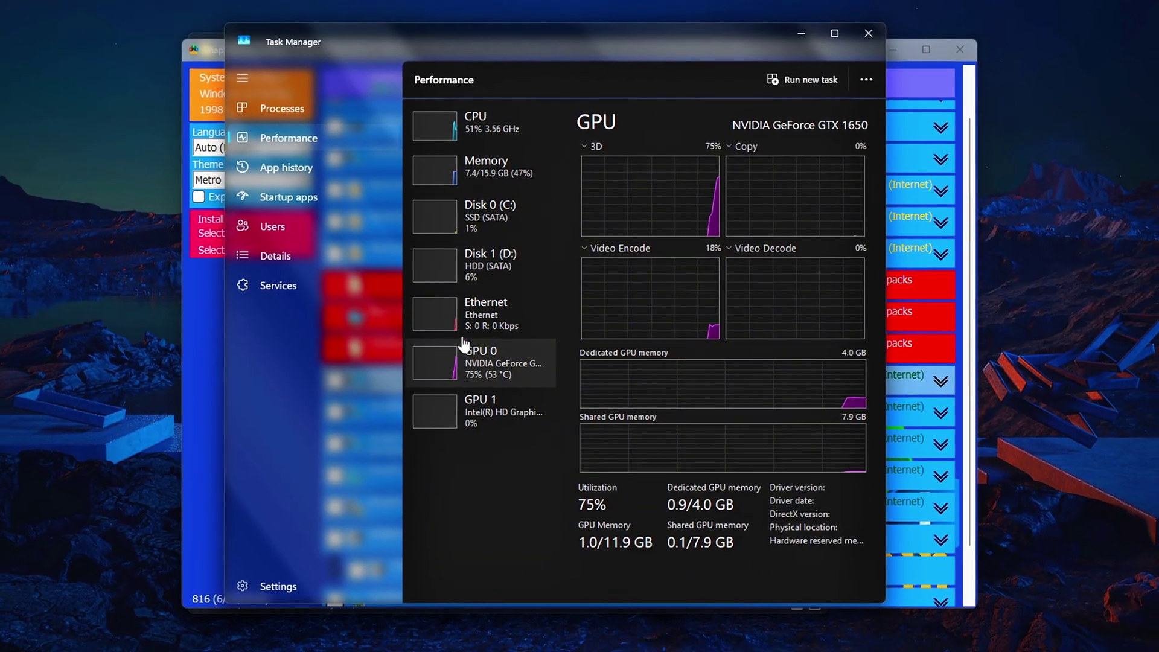
{"action": "left_click", "coordinate": [476, 319]}
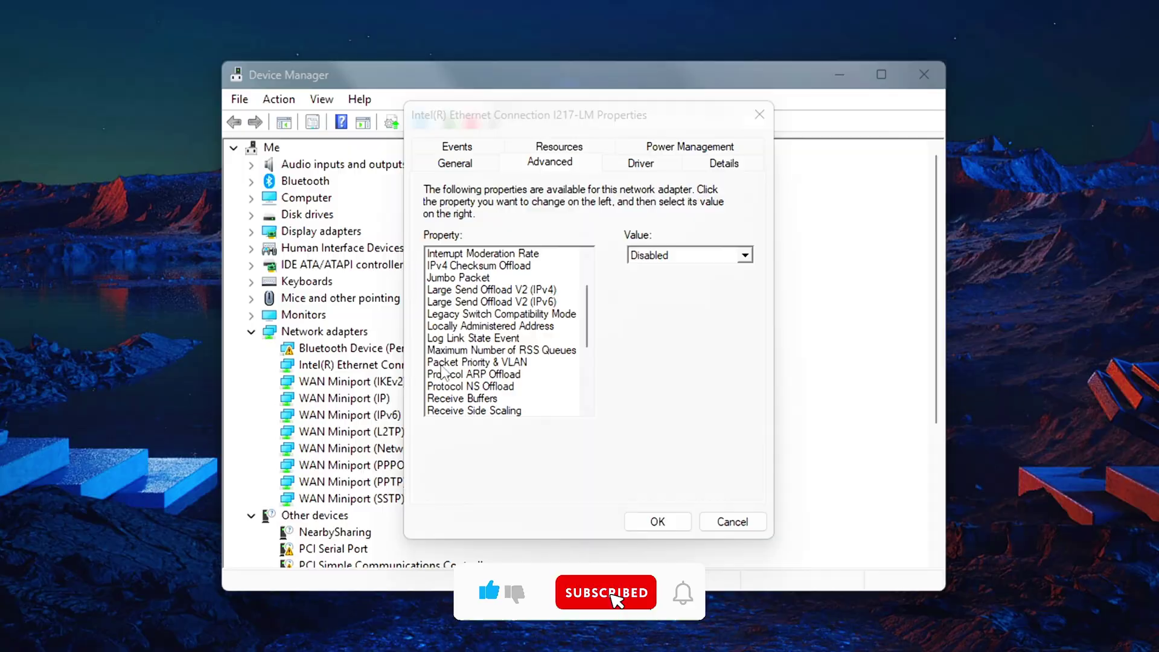
- In Device Manager, set the Intel Ethernet adapter's Packet Priority & VLAN property to Packet Priority & VLAN Enabled
{"action": "left_click", "coordinate": [496, 361]}
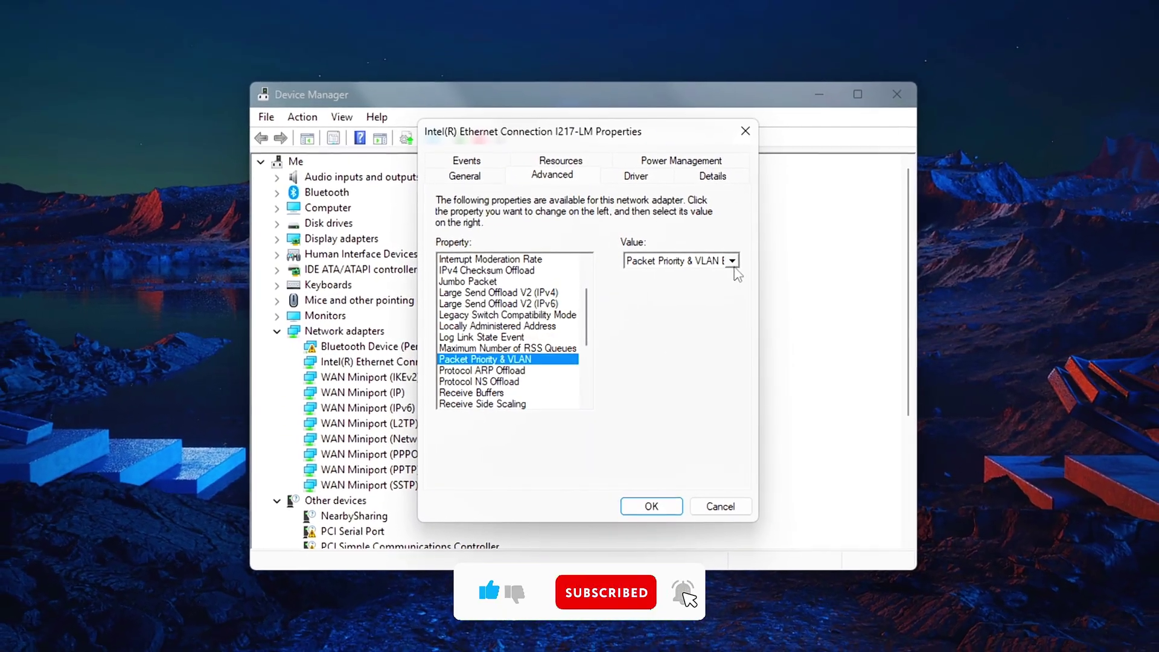
{"action": "left_click", "coordinate": [726, 266]}
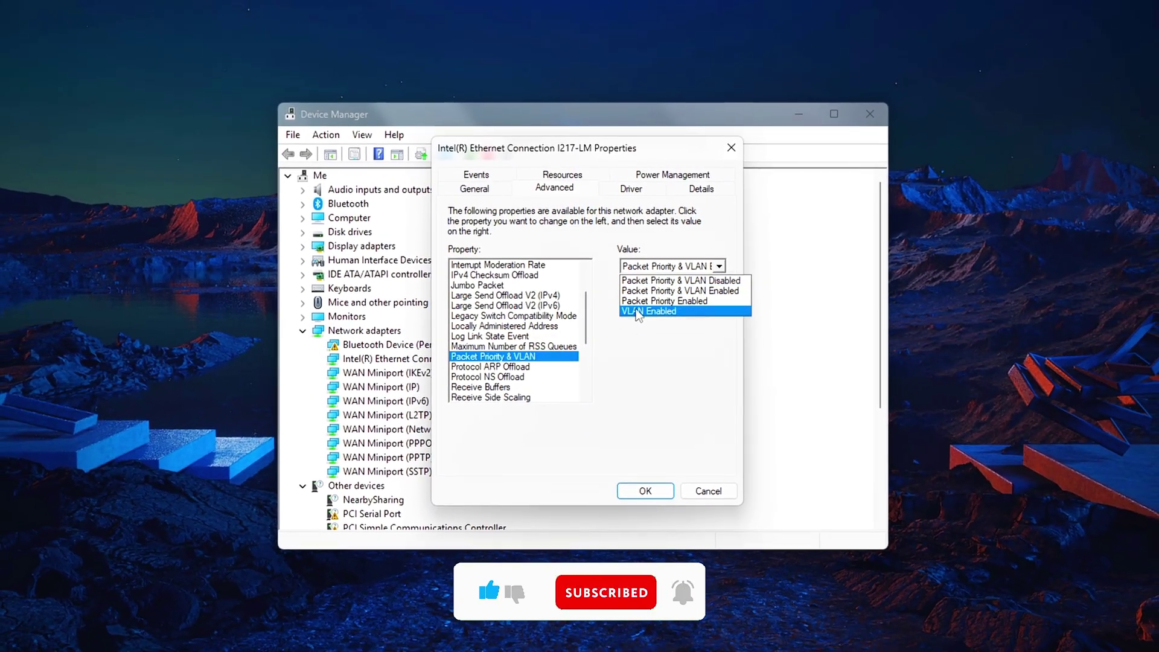
{"action": "left_click", "coordinate": [687, 296]}
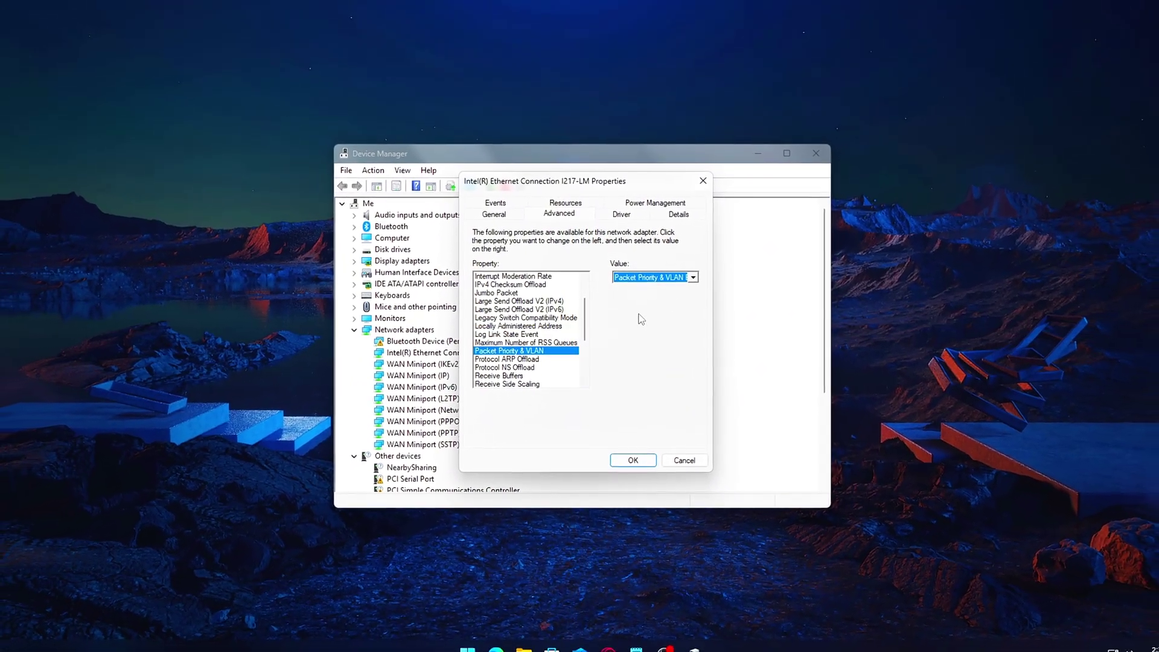